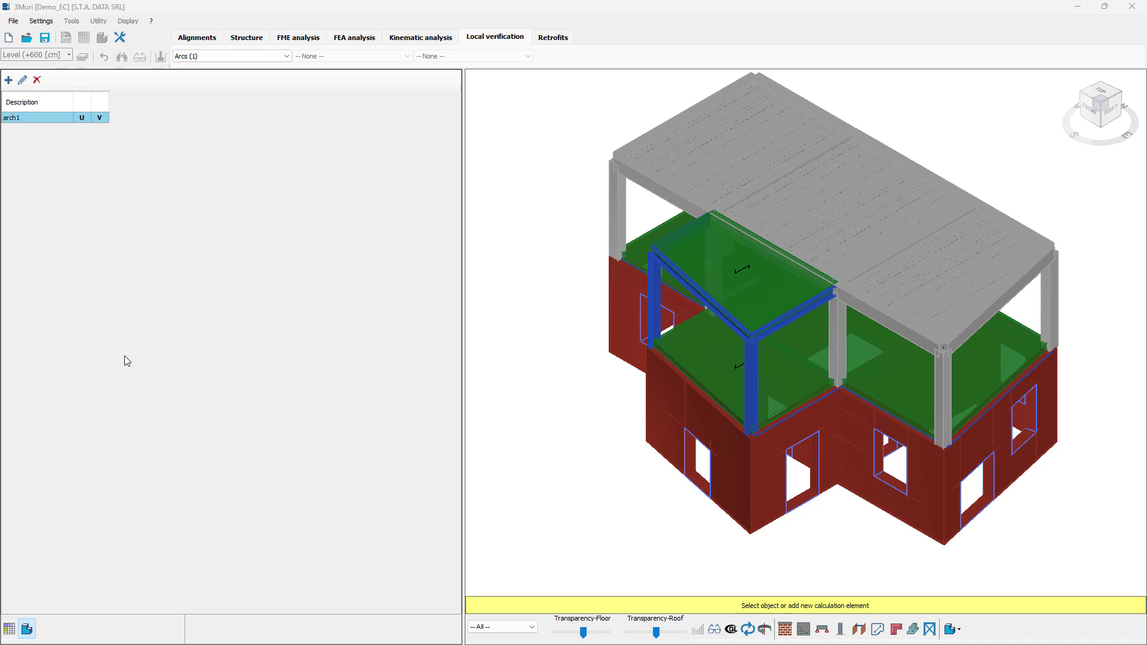
- Switch the local verification from Arcs to Utility, with R.C. verification as the category and Cracking as the check
click(267, 56)
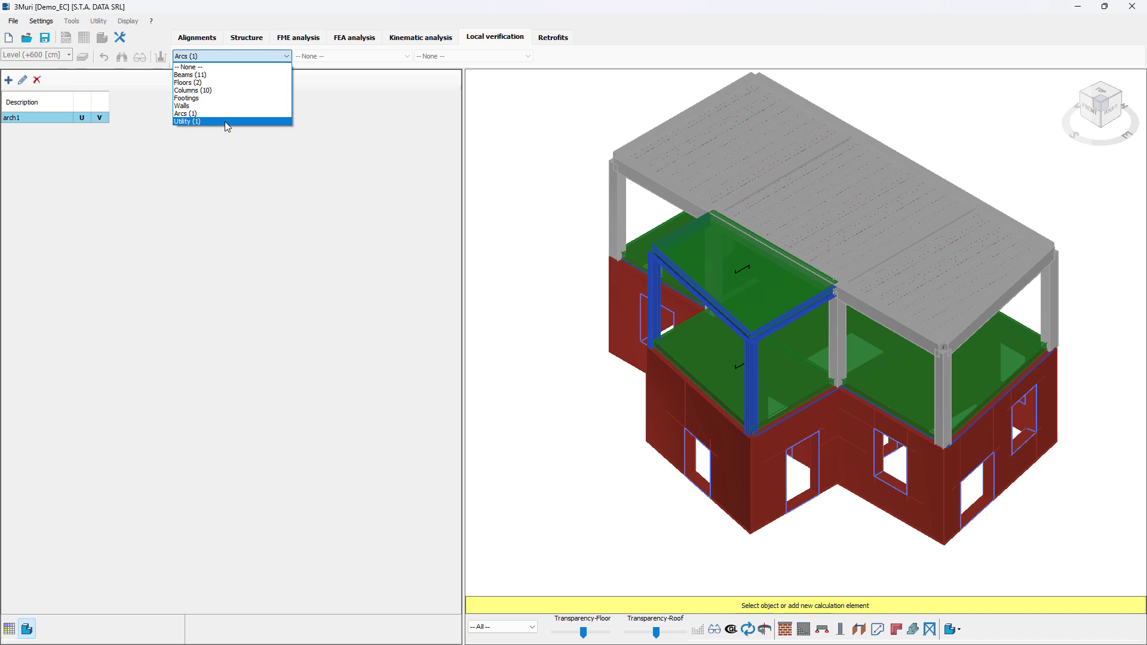
click(199, 123)
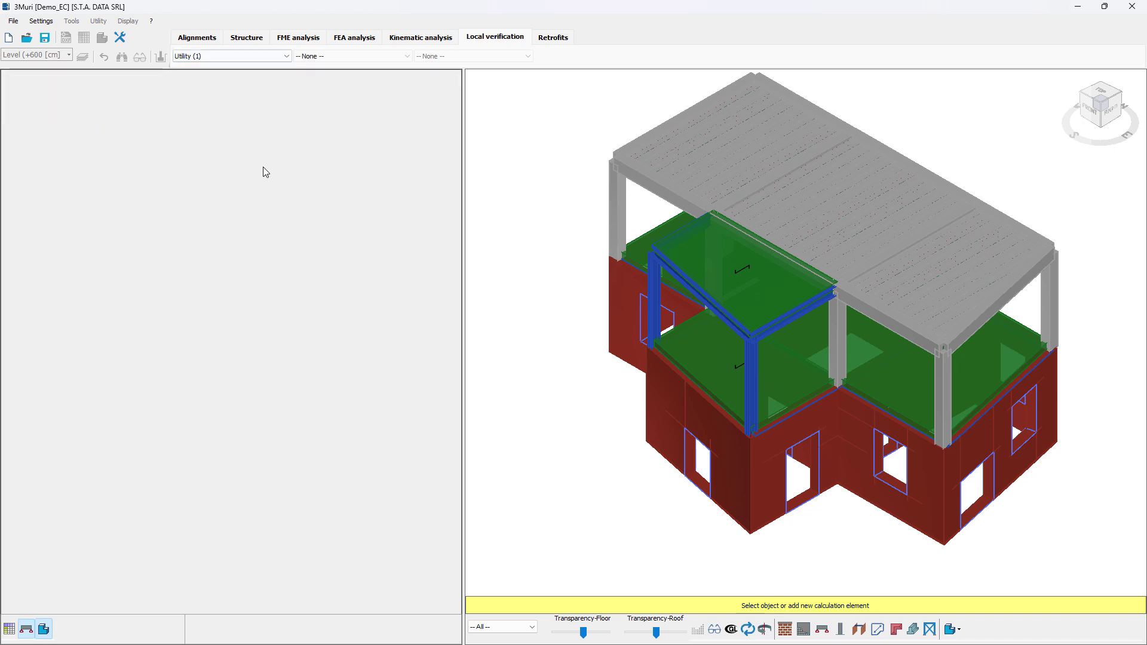
click(386, 60)
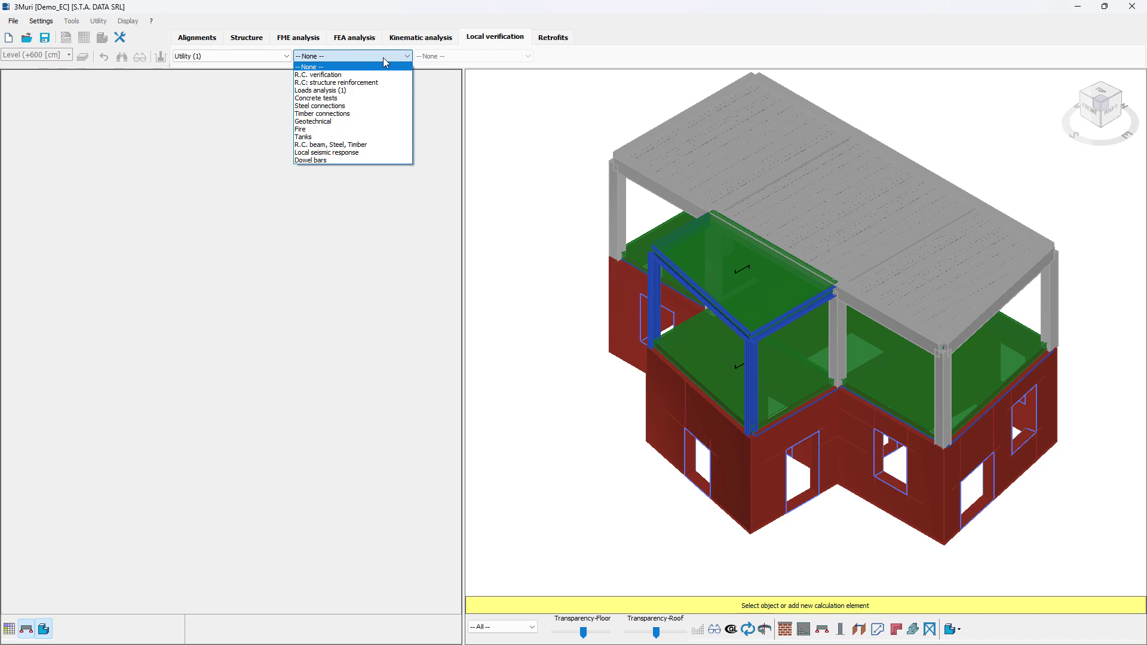
click(317, 76)
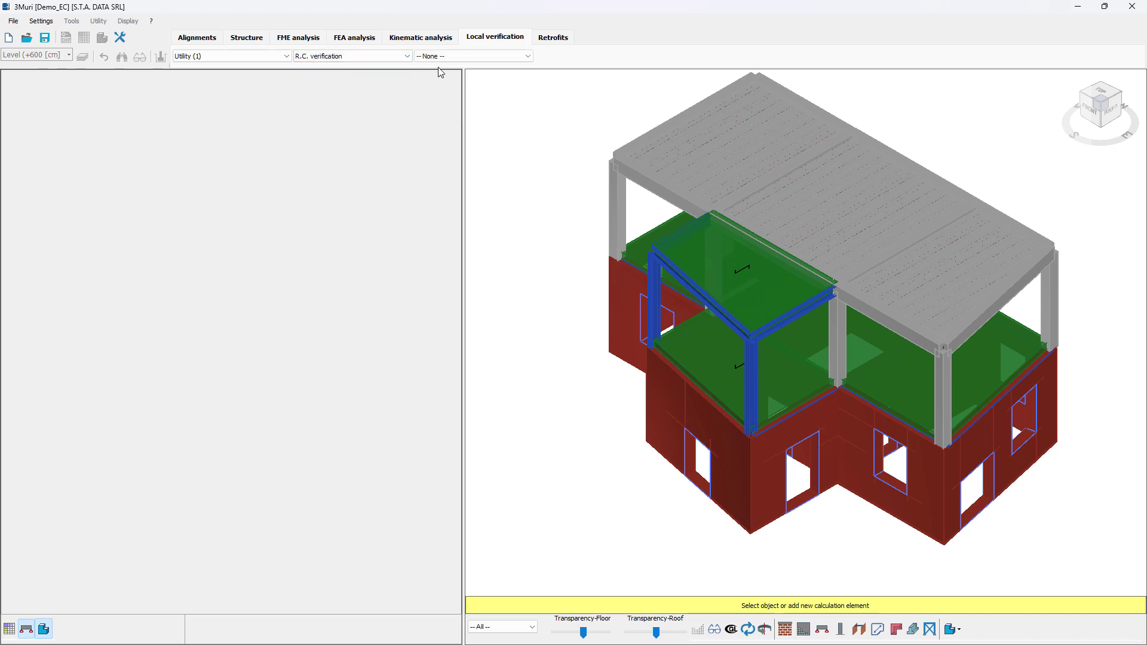
click(461, 56)
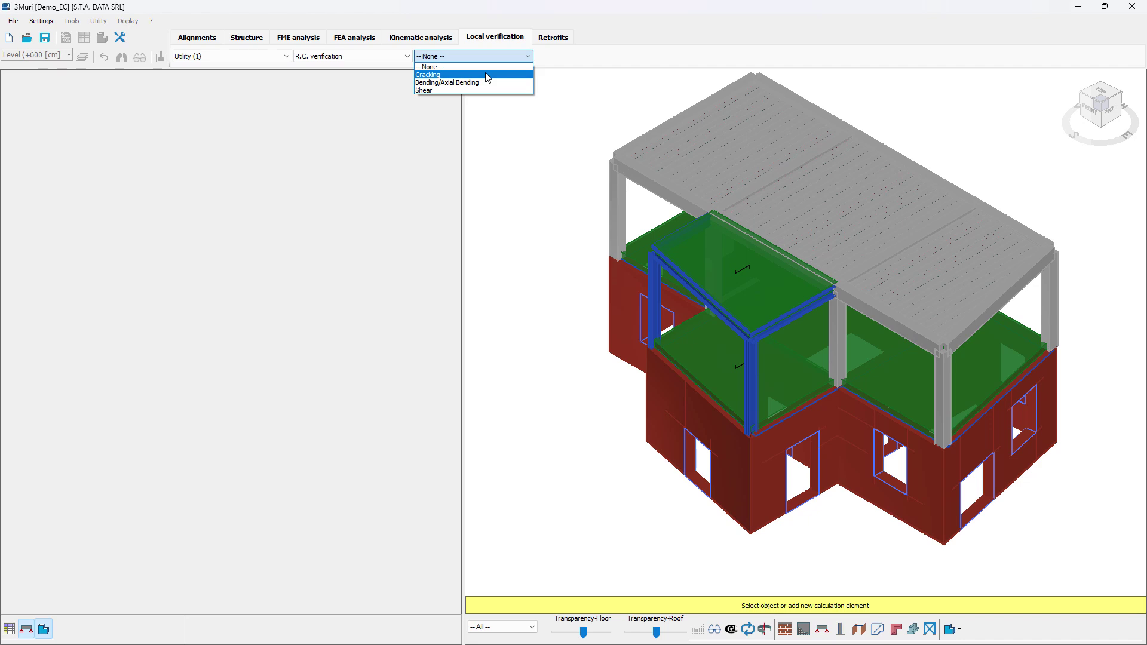
click(447, 75)
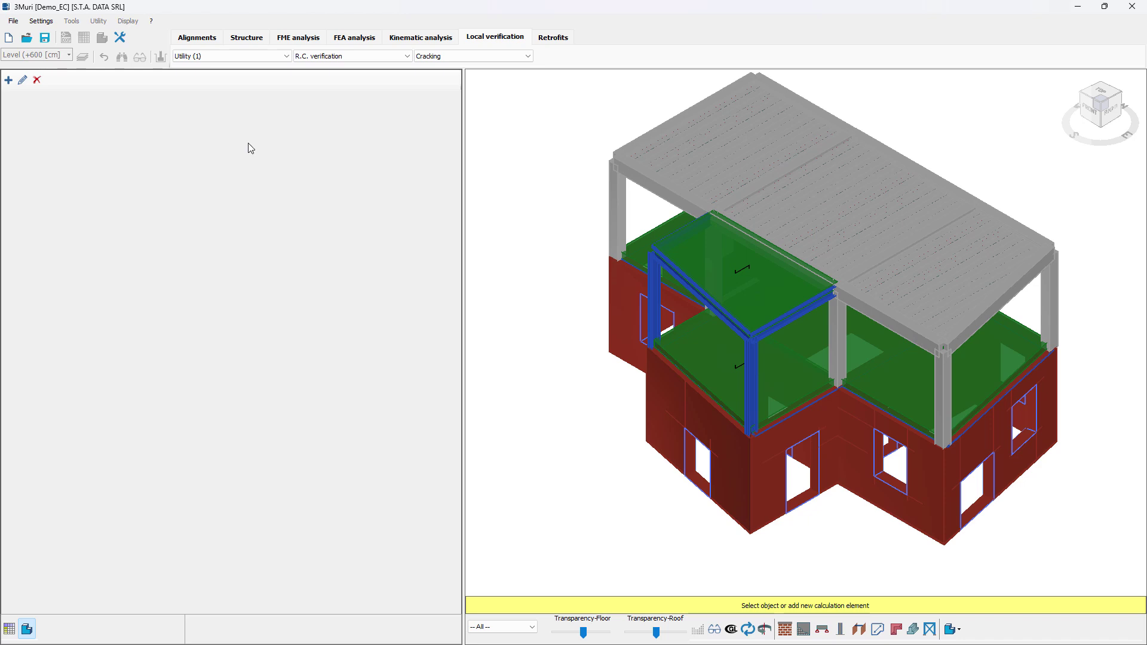
- Create a new Cracking item to examine its data, section and reinforcement inputs, and close it without saving
click(8, 80)
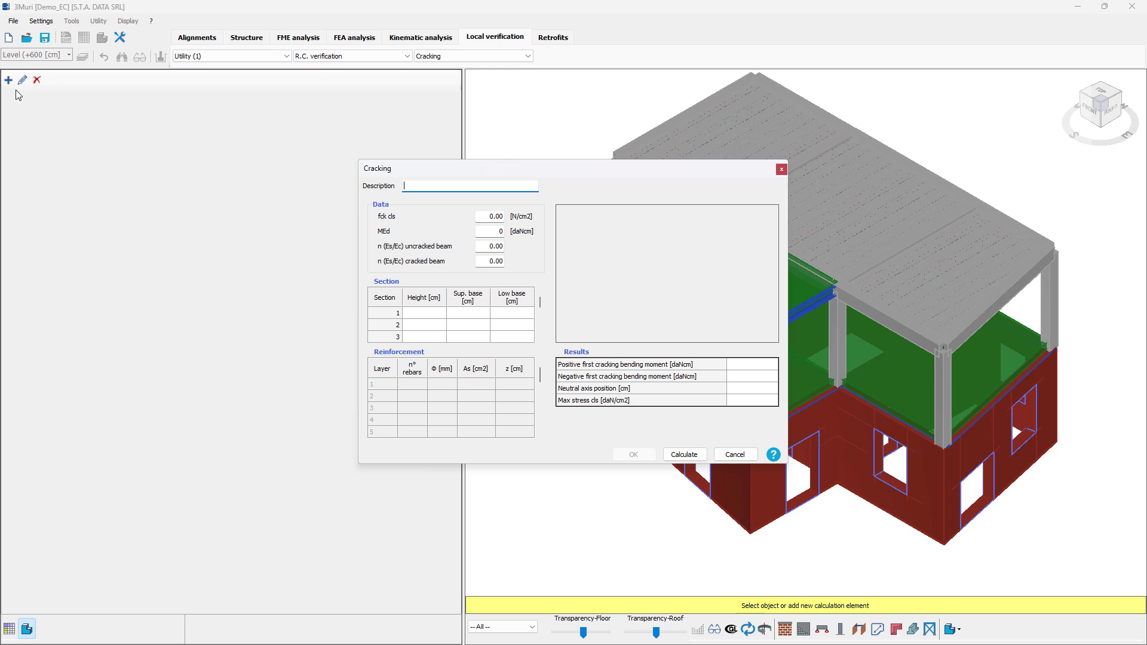
drag(474, 170, 428, 177)
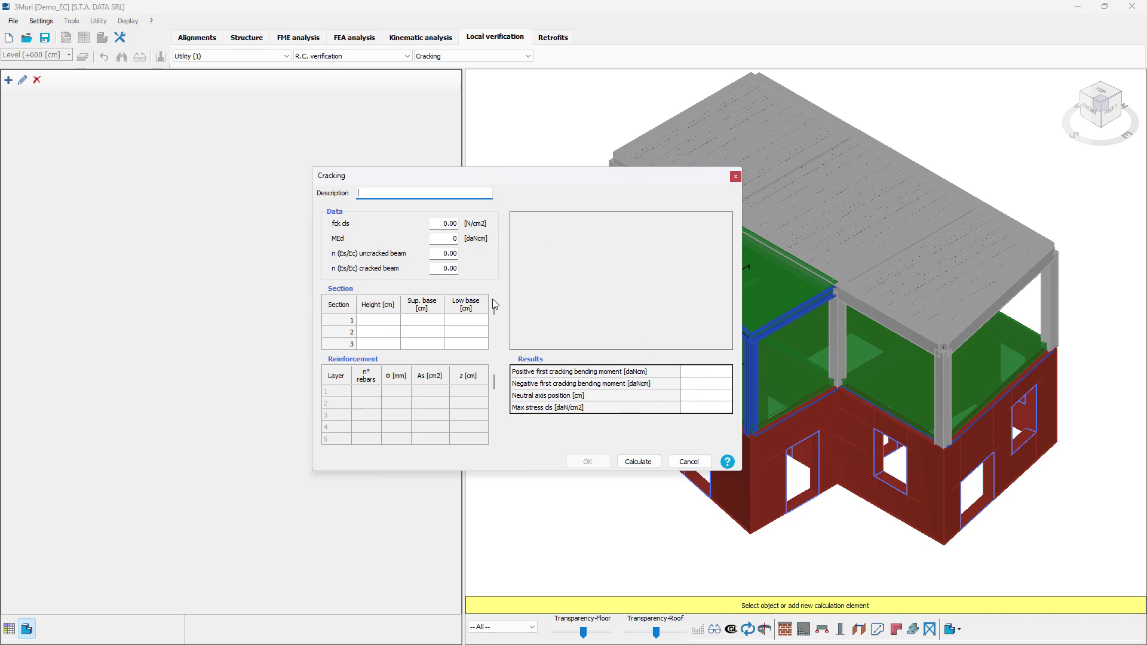
click(735, 176)
- Switch the R.C. verification to Bending/Axial Bending and open a new item to examine its form
click(462, 57)
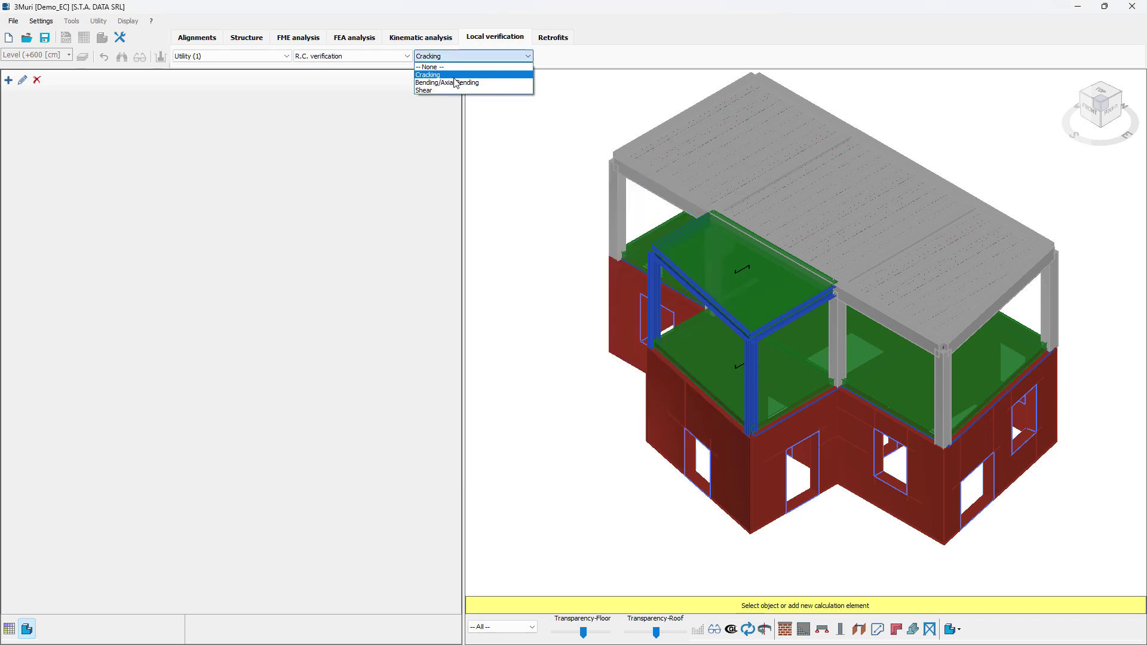
click(457, 83)
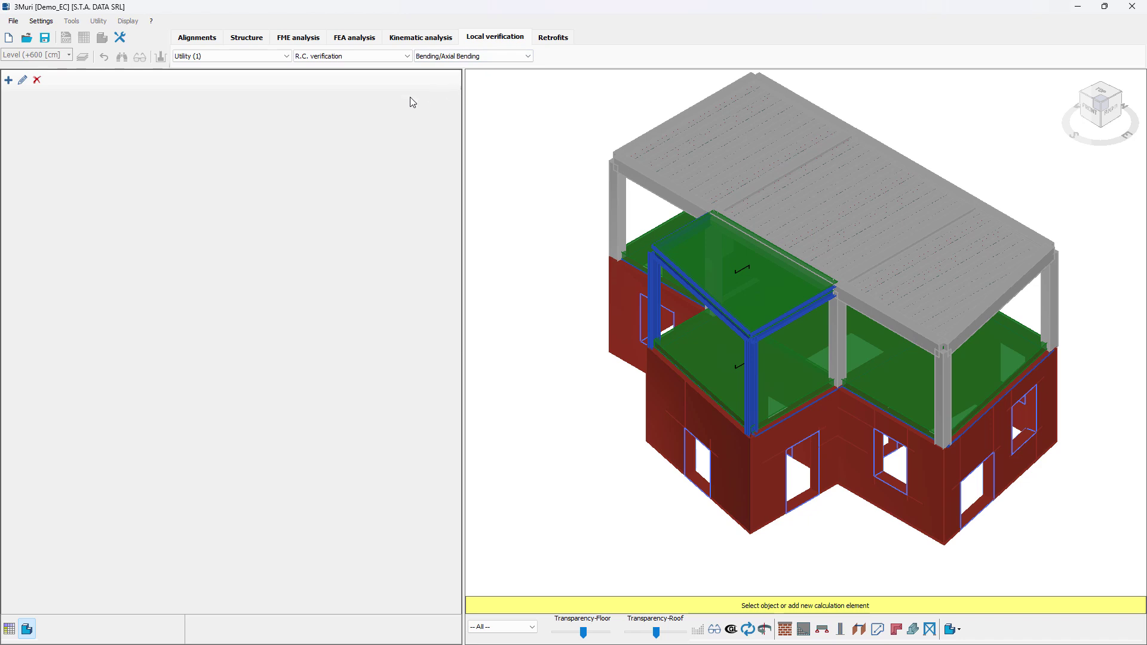
click(8, 80)
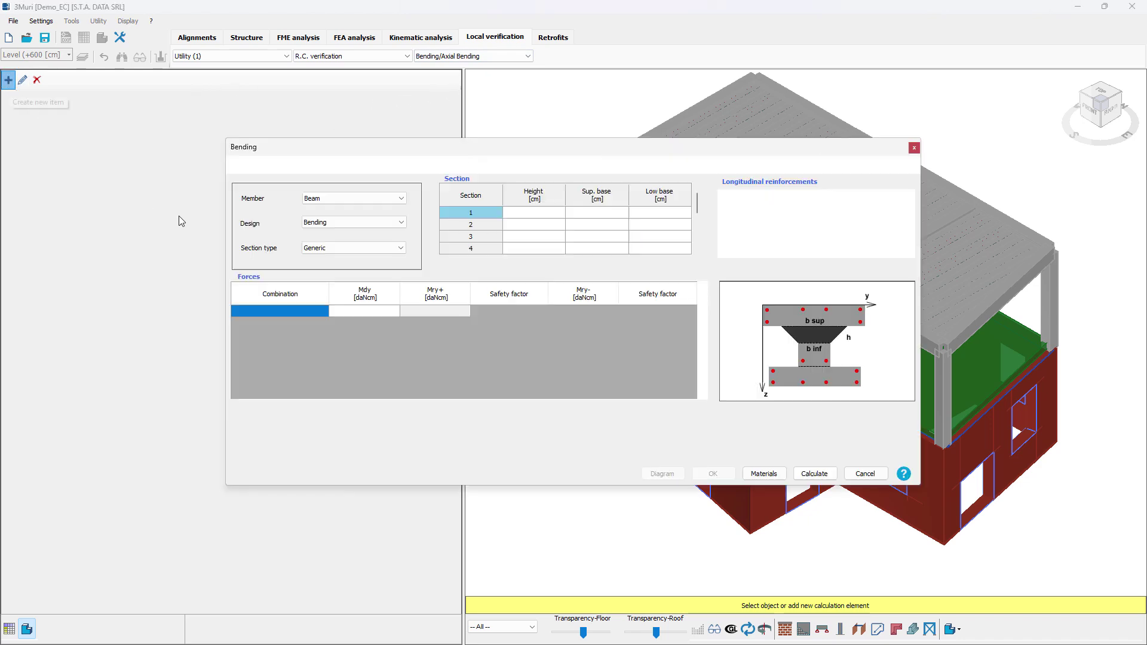
drag(491, 150, 451, 174)
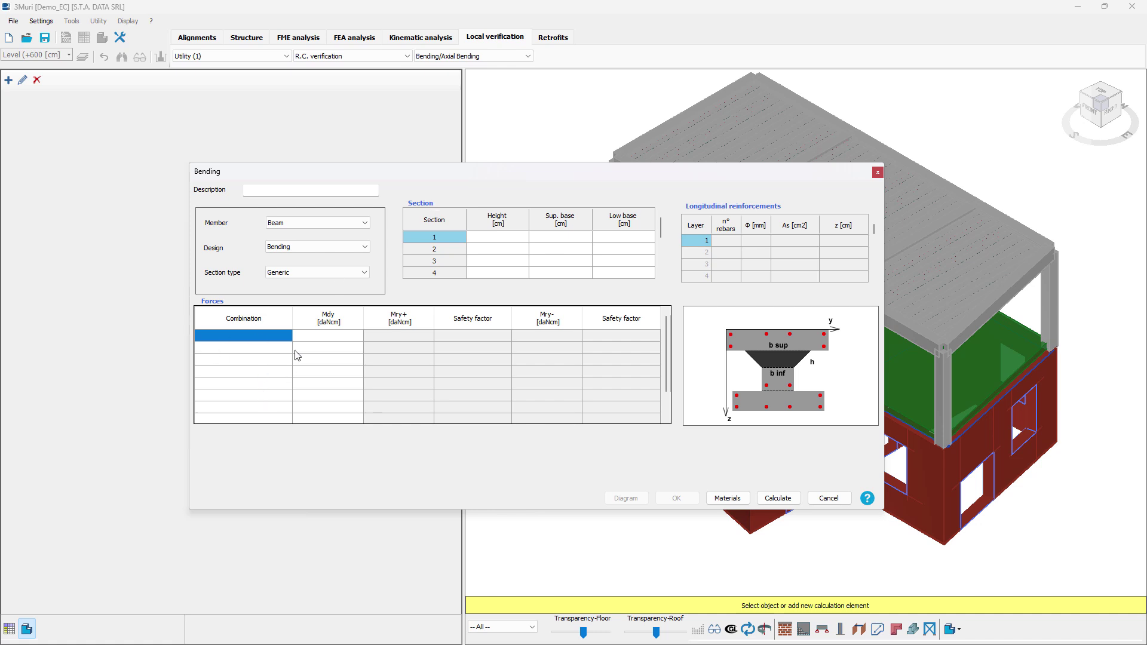
- Review the member and design options of the Bending verification, keeping Beam and Bending, and close it without saving
click(323, 224)
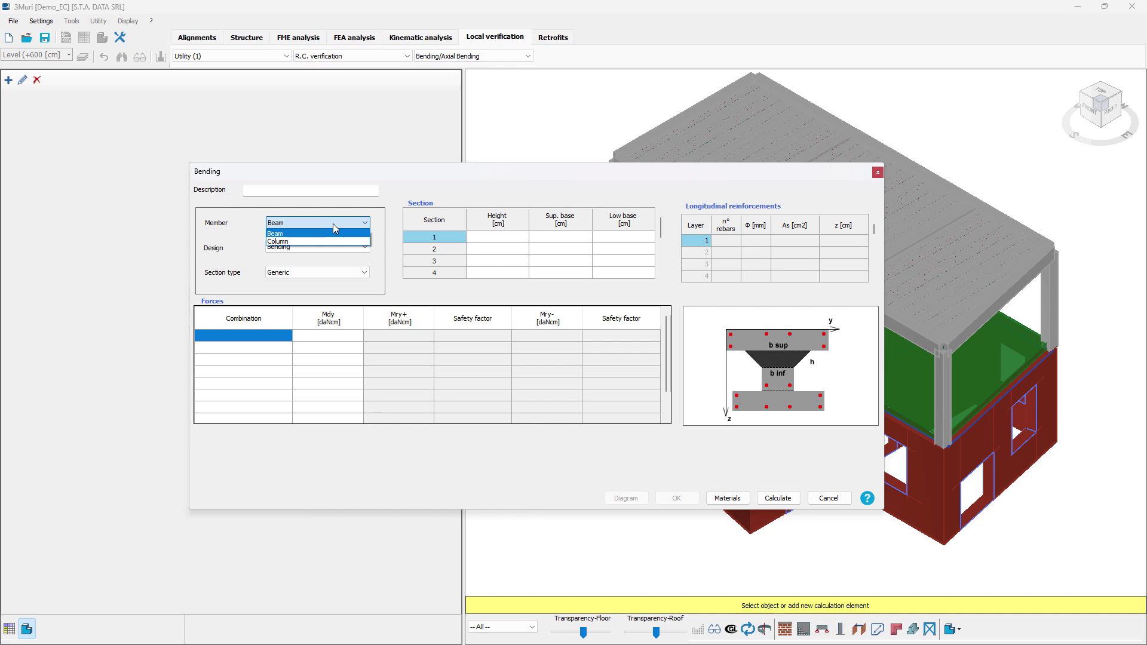
click(332, 224)
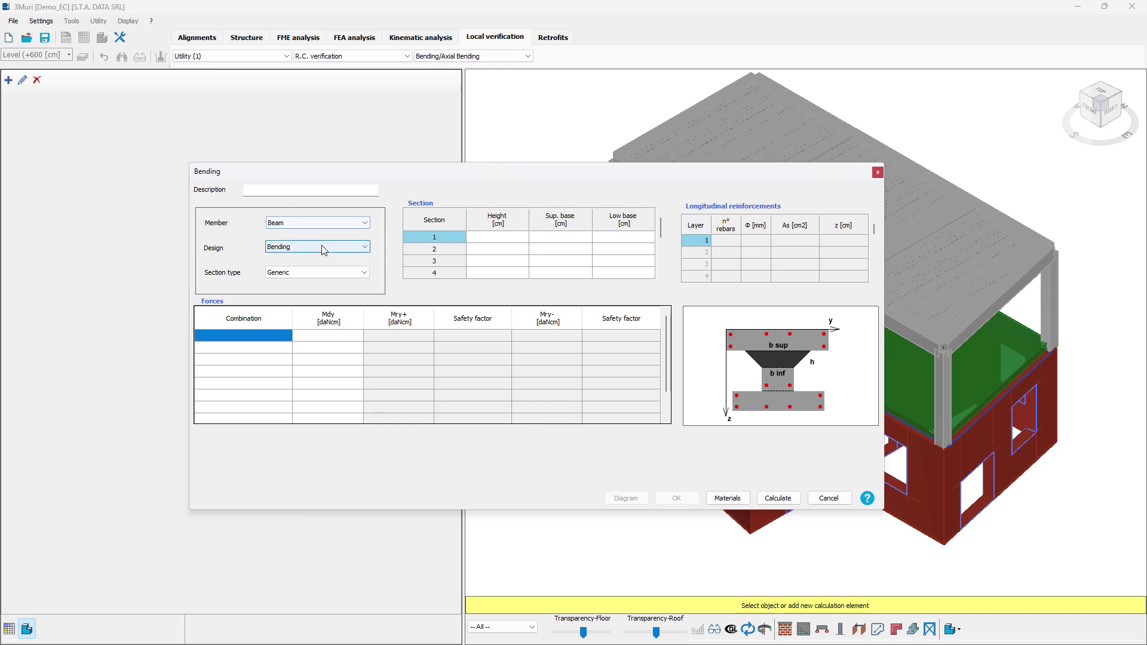
click(322, 247)
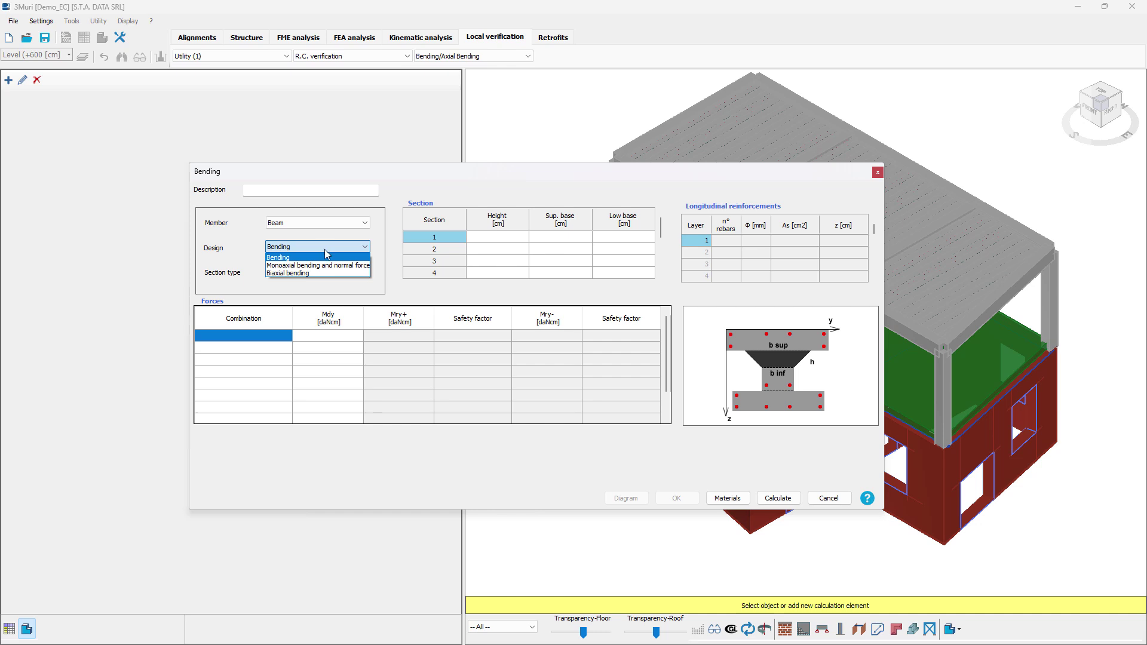
click(327, 255)
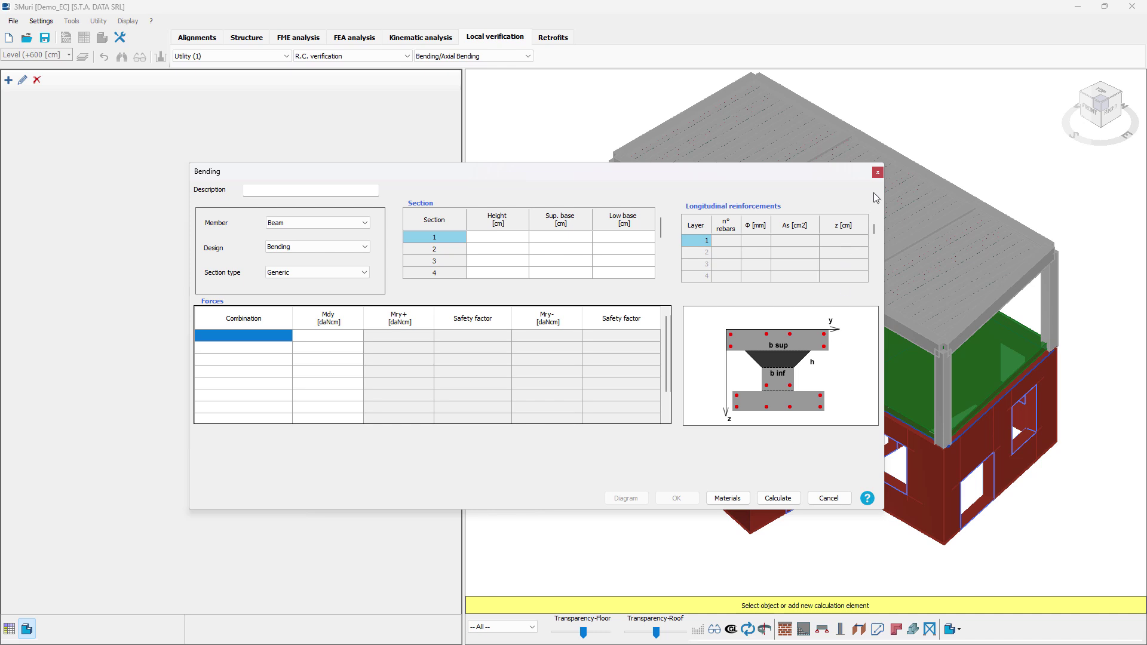
click(877, 172)
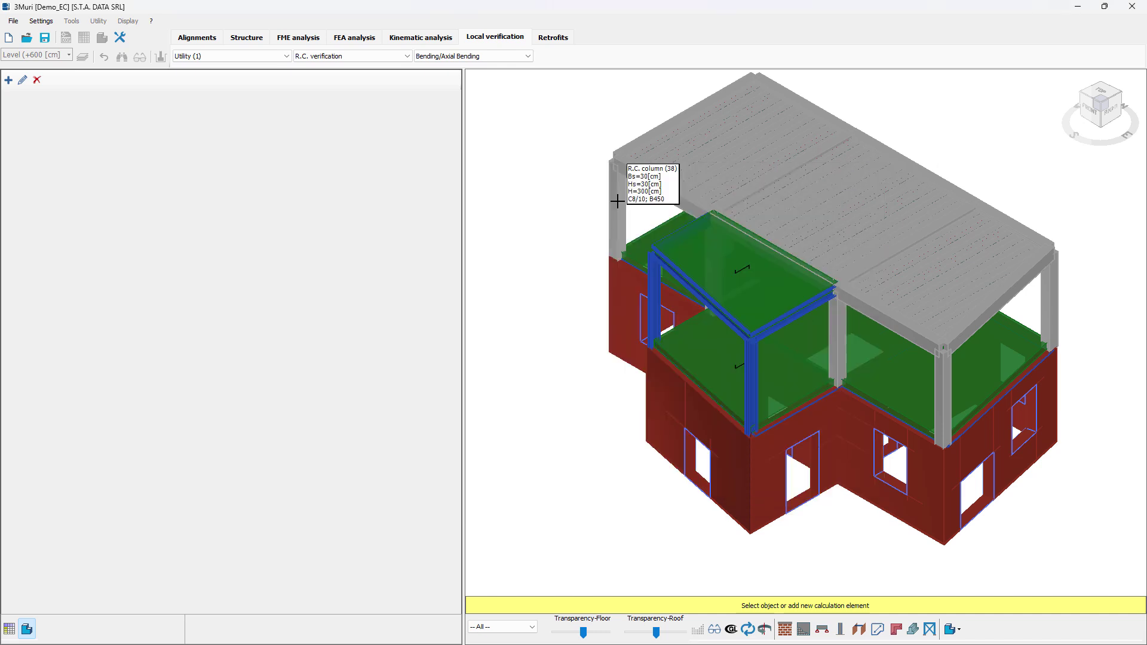
- Switch the R.C. verification to Shear, examine the inputs of a new item and close it without saving
click(450, 57)
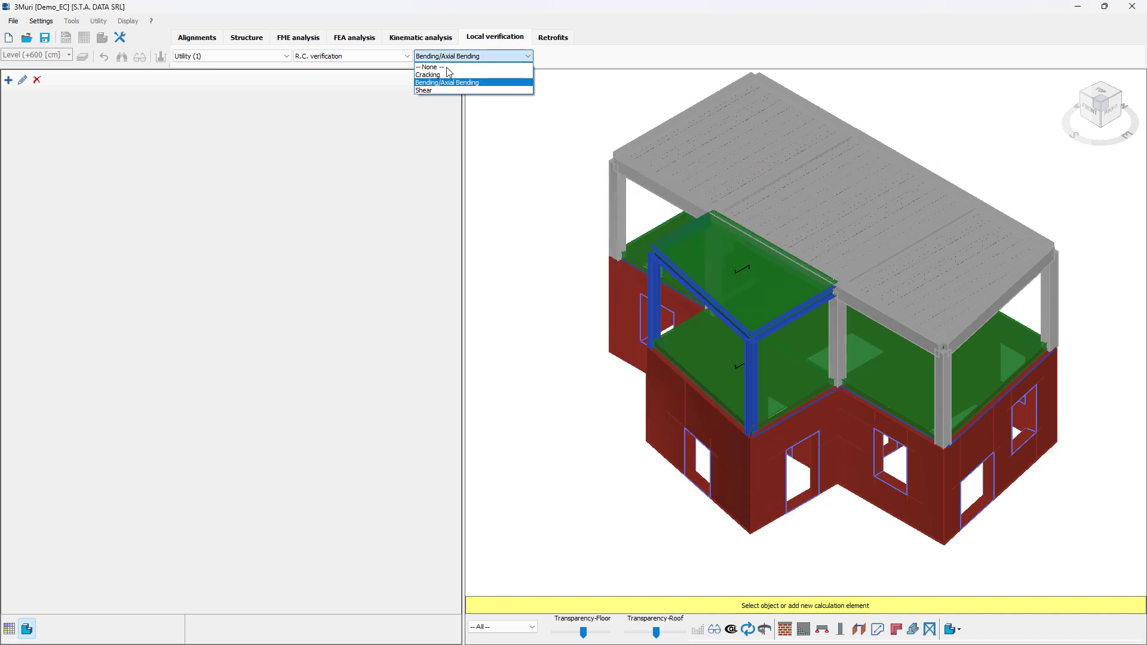
click(431, 87)
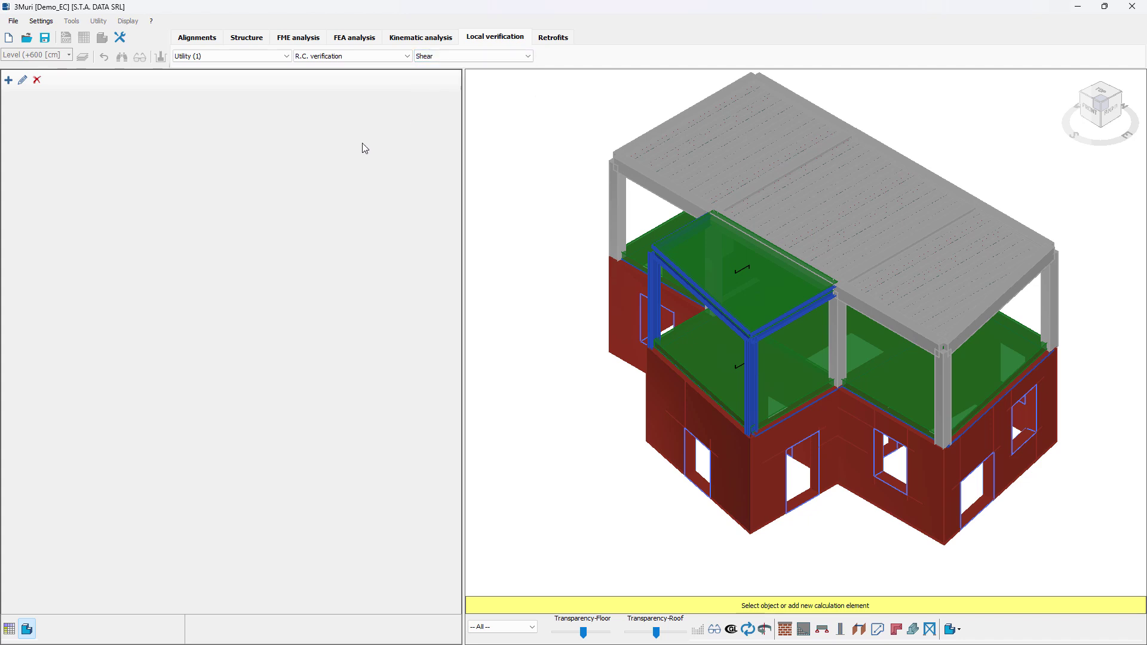
click(9, 81)
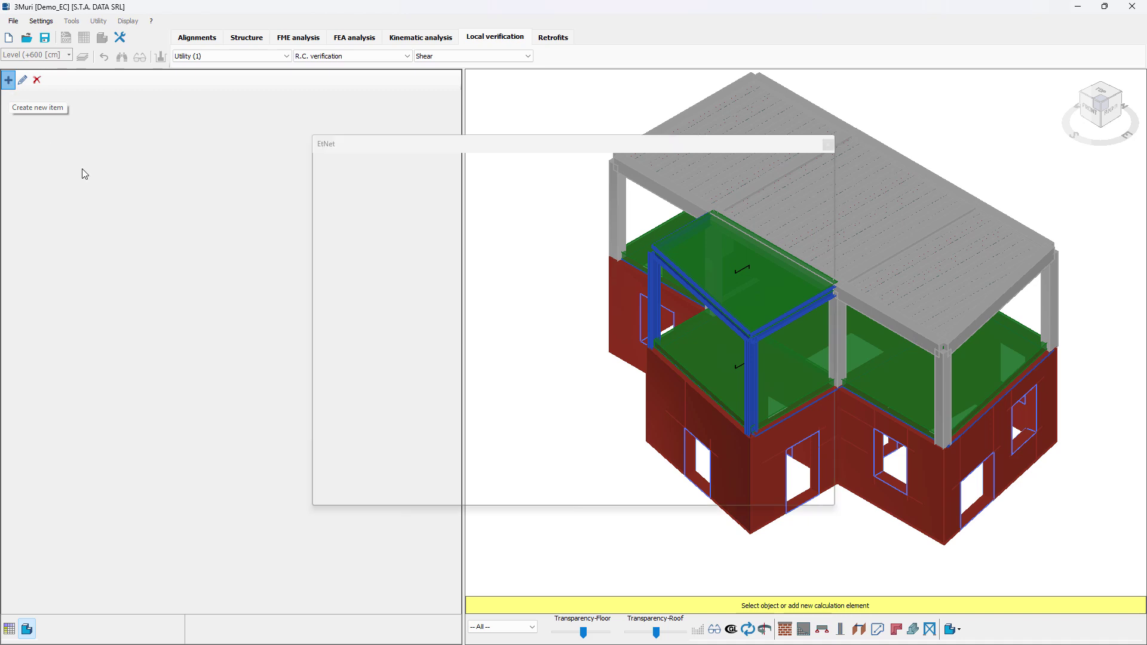
drag(517, 149, 407, 190)
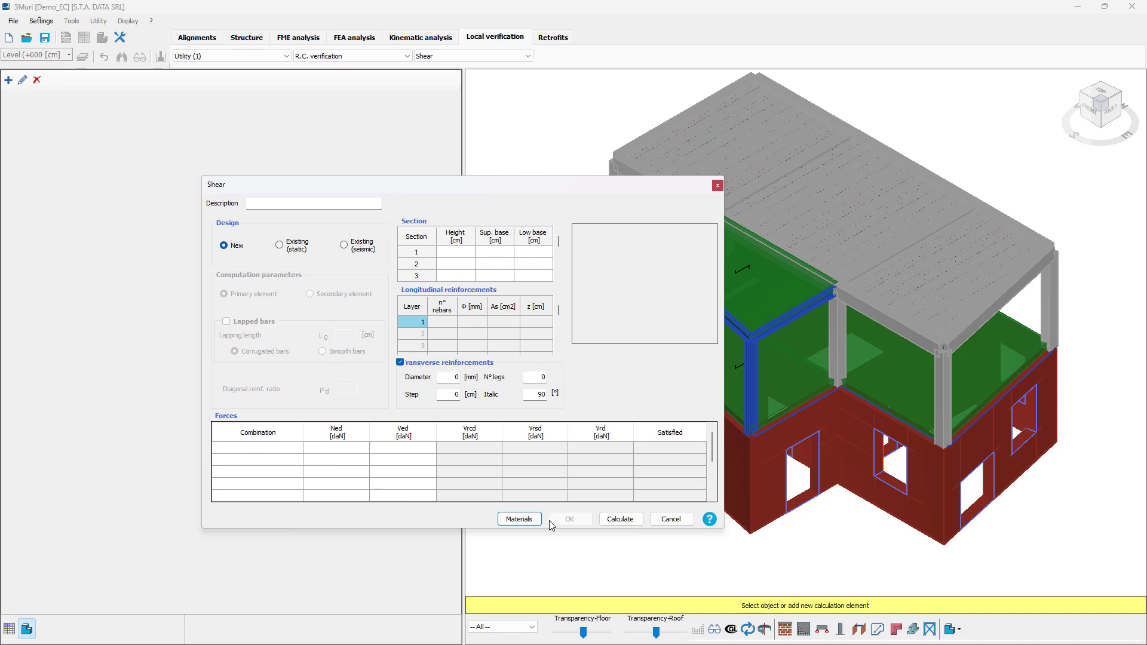
click(718, 186)
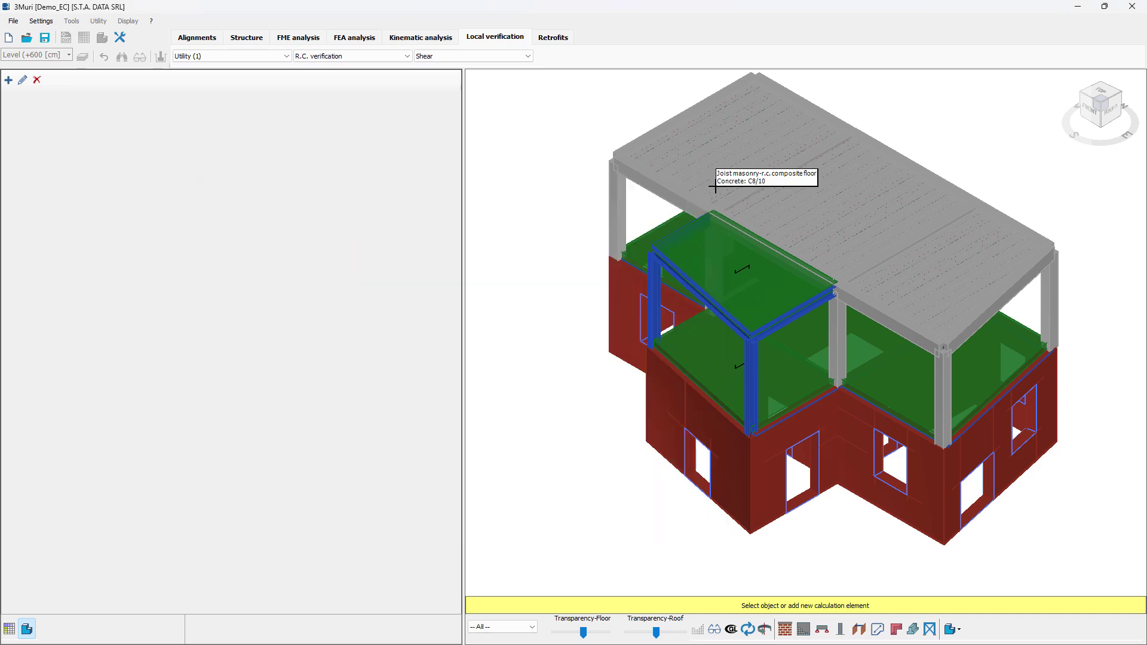
- Switch to R.C. structure reinforcement with Bending, examine a new flexural verification and close it without saving
click(353, 58)
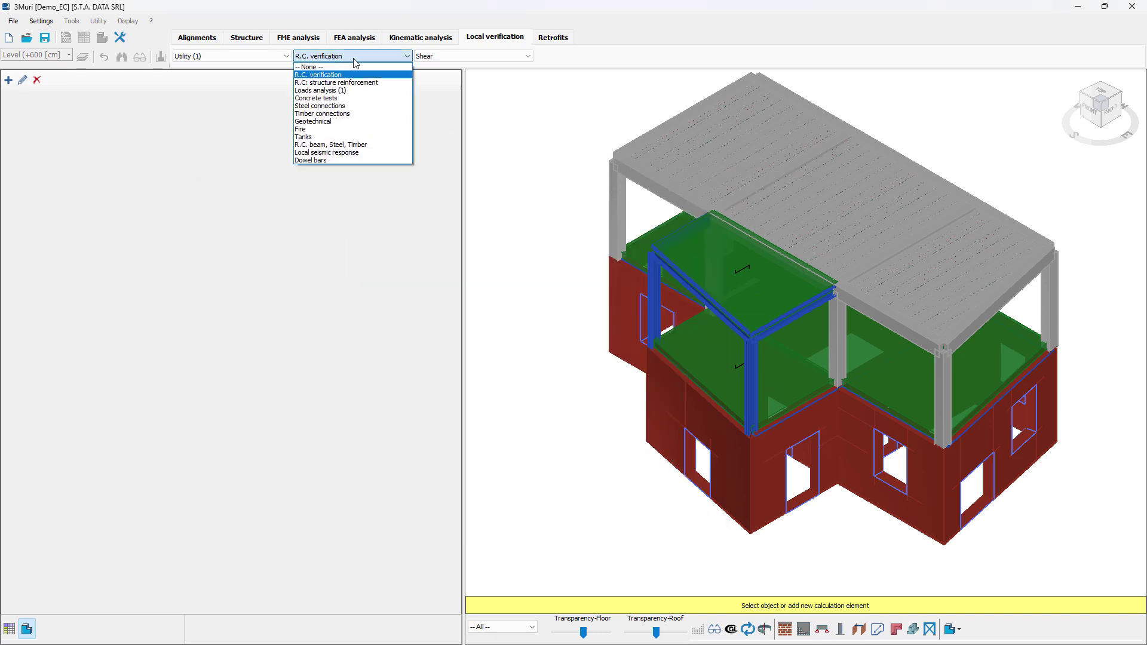
click(357, 87)
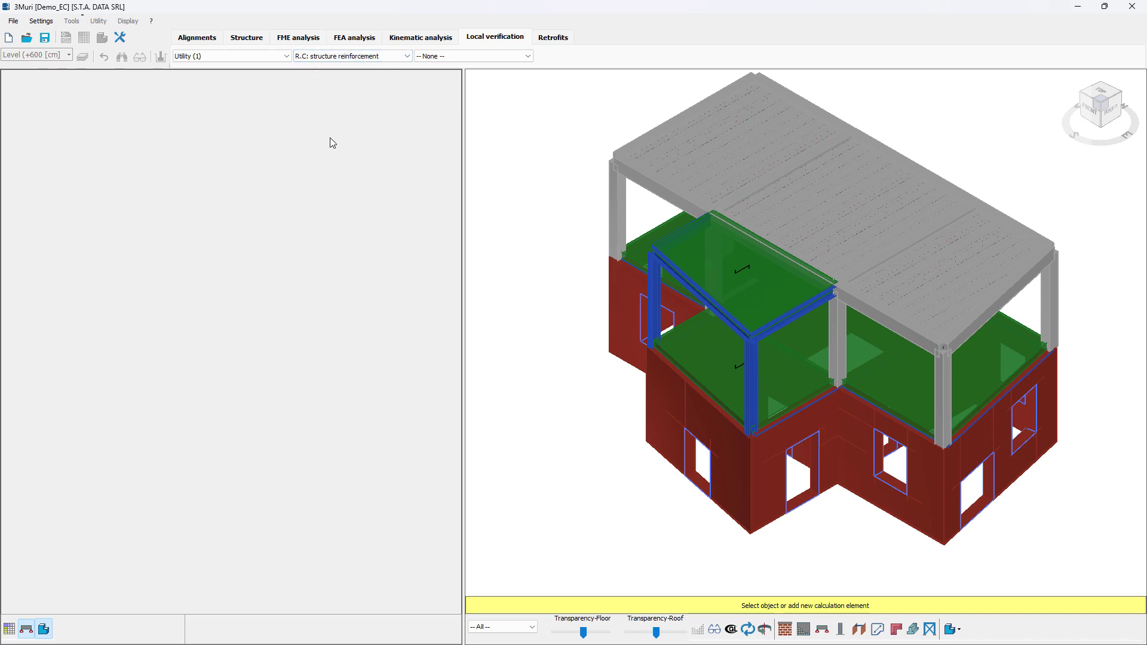
click(458, 56)
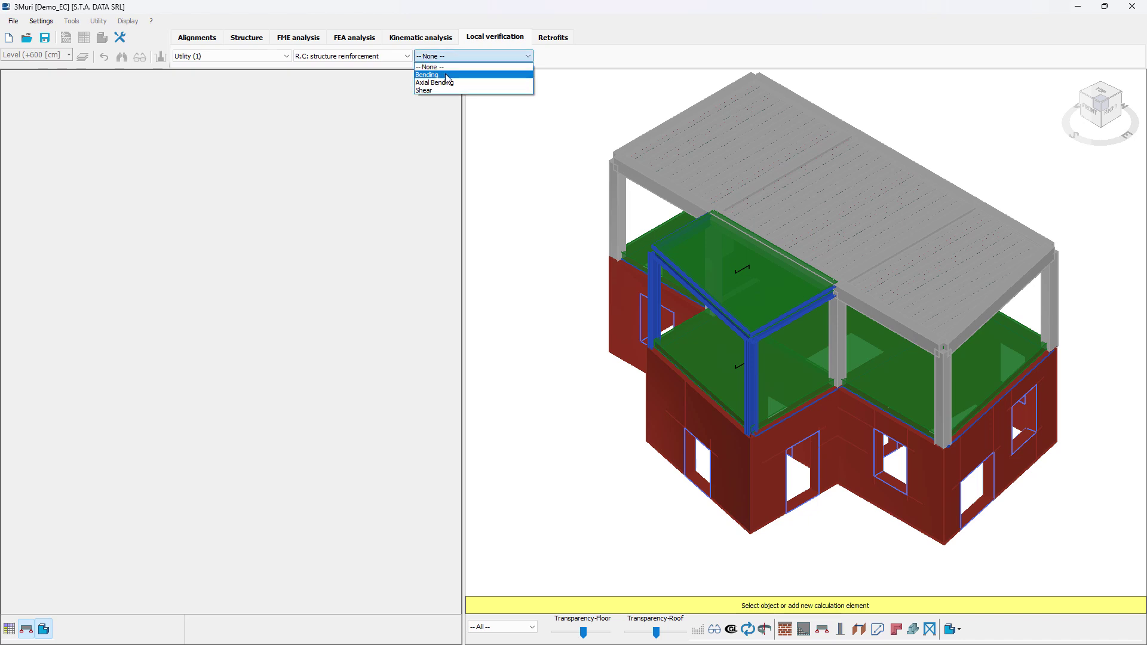
click(446, 76)
click(8, 79)
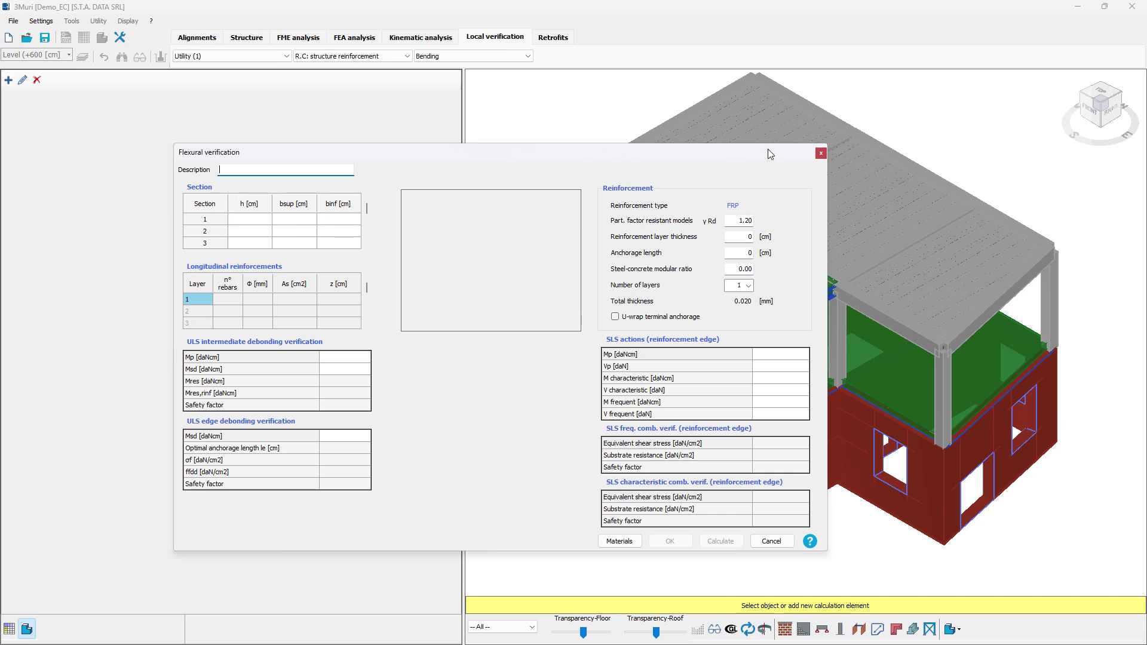
click(822, 153)
- Switch the structure reinforcement to Axial Bending, examine a new item's longitudinal reinforcement and wrapping options, and close it without saving
click(436, 55)
click(435, 84)
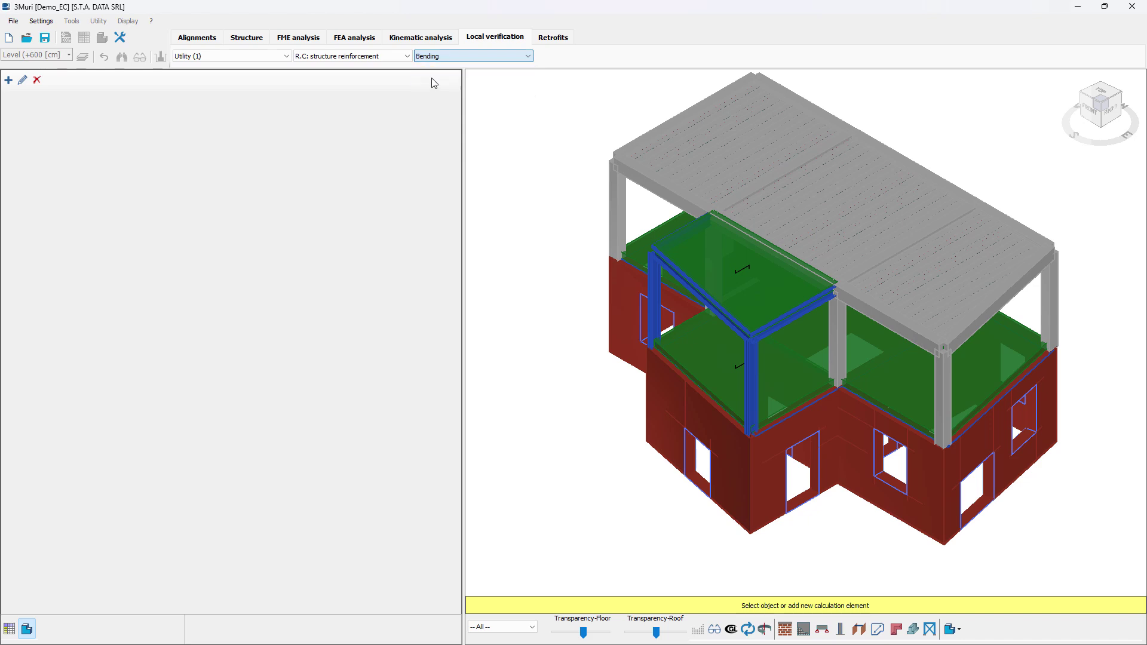
click(435, 55)
click(437, 83)
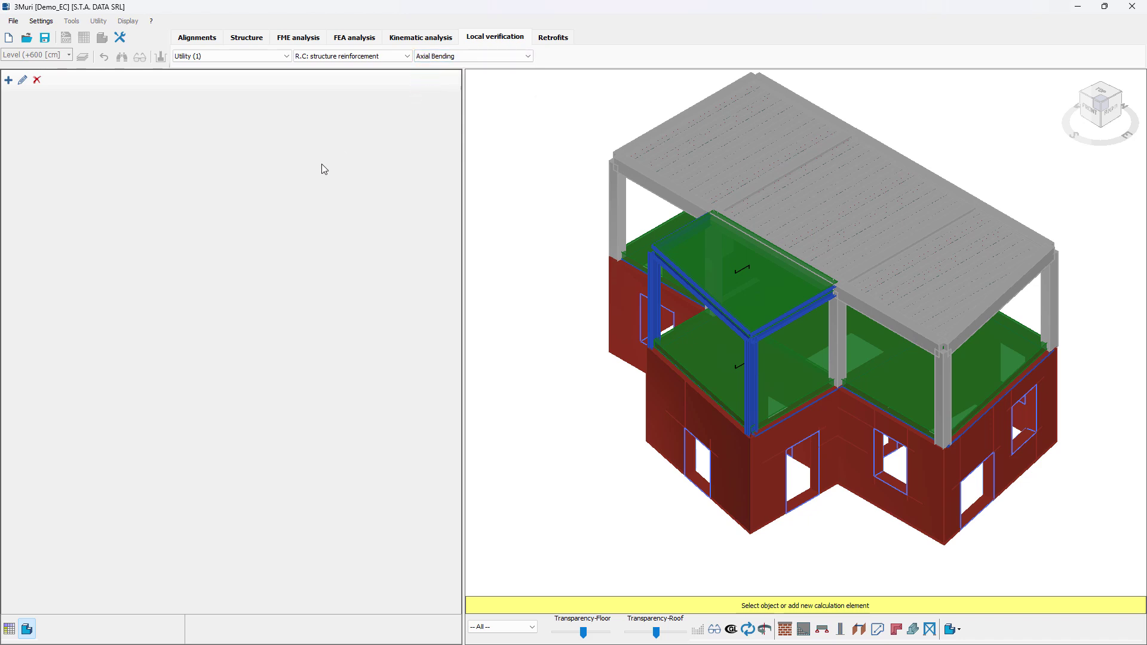
click(8, 80)
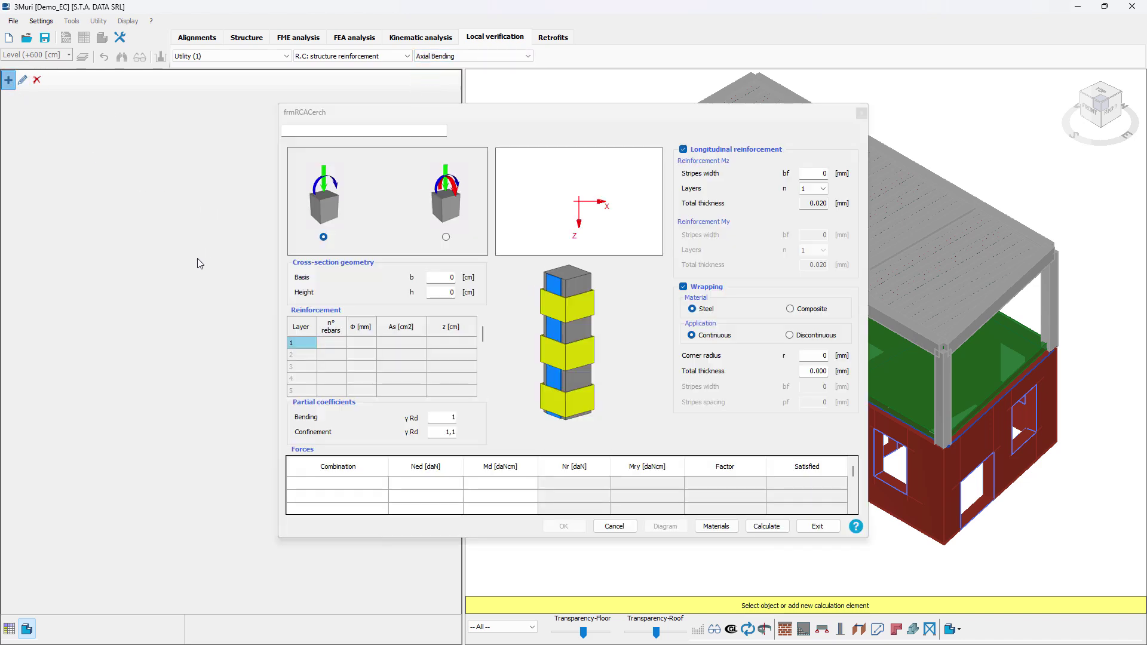
drag(475, 119, 421, 134)
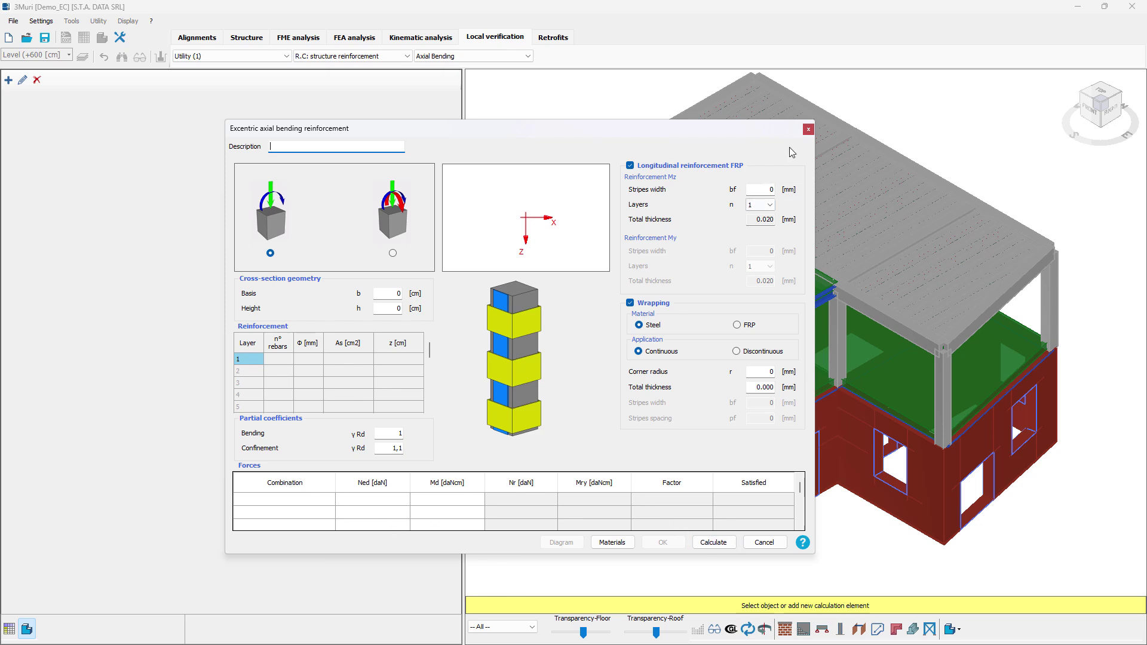
click(808, 129)
- Switch the structure reinforcement to Shear, examine the inputs of a new shear reinforcement item and close it without saving
click(466, 57)
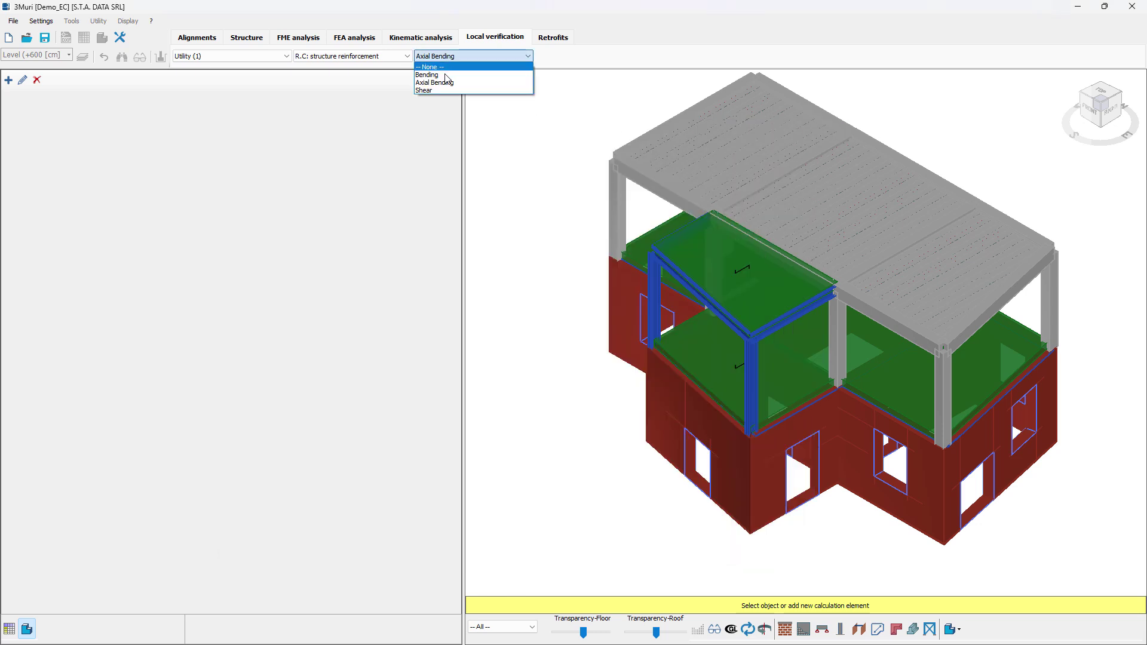
click(423, 90)
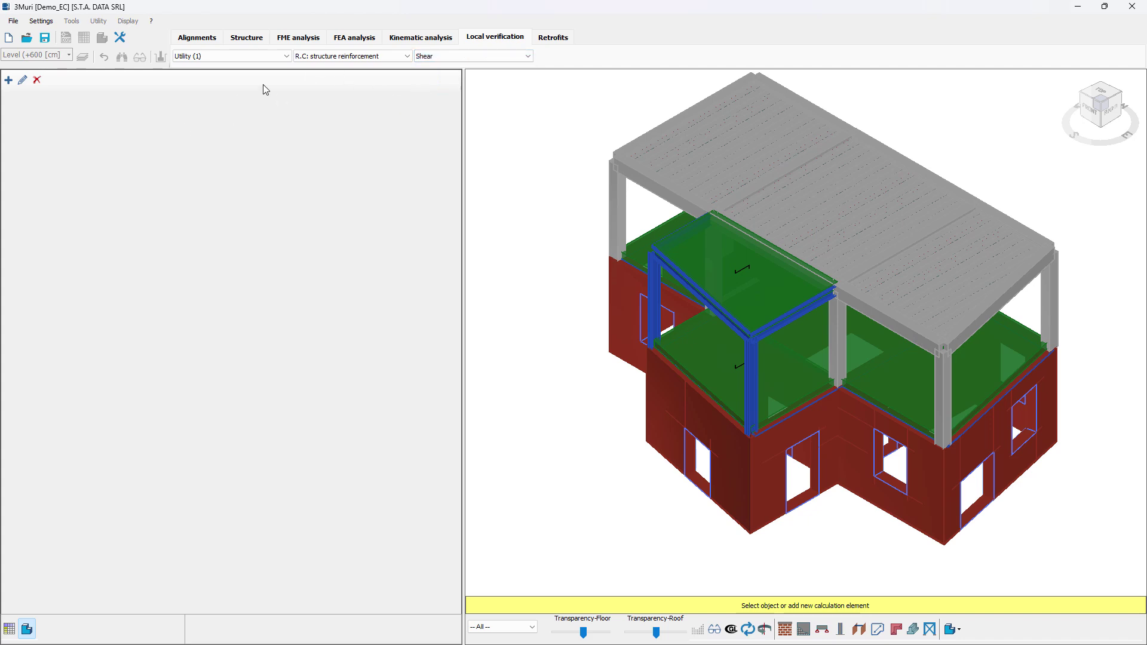
click(8, 88)
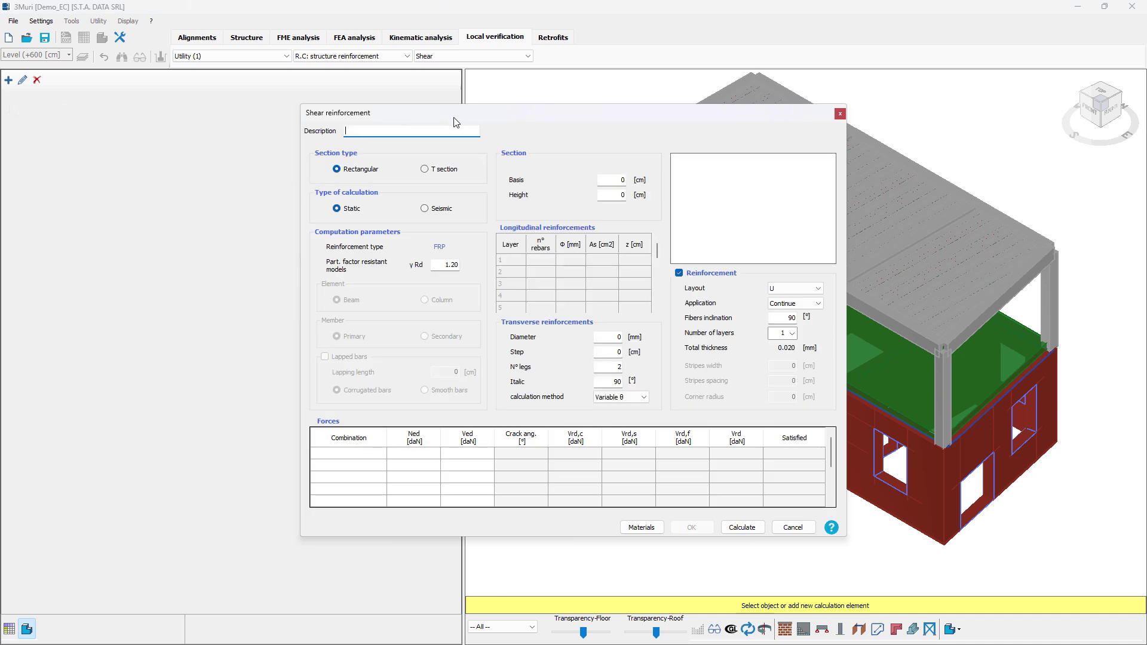
drag(472, 109, 395, 131)
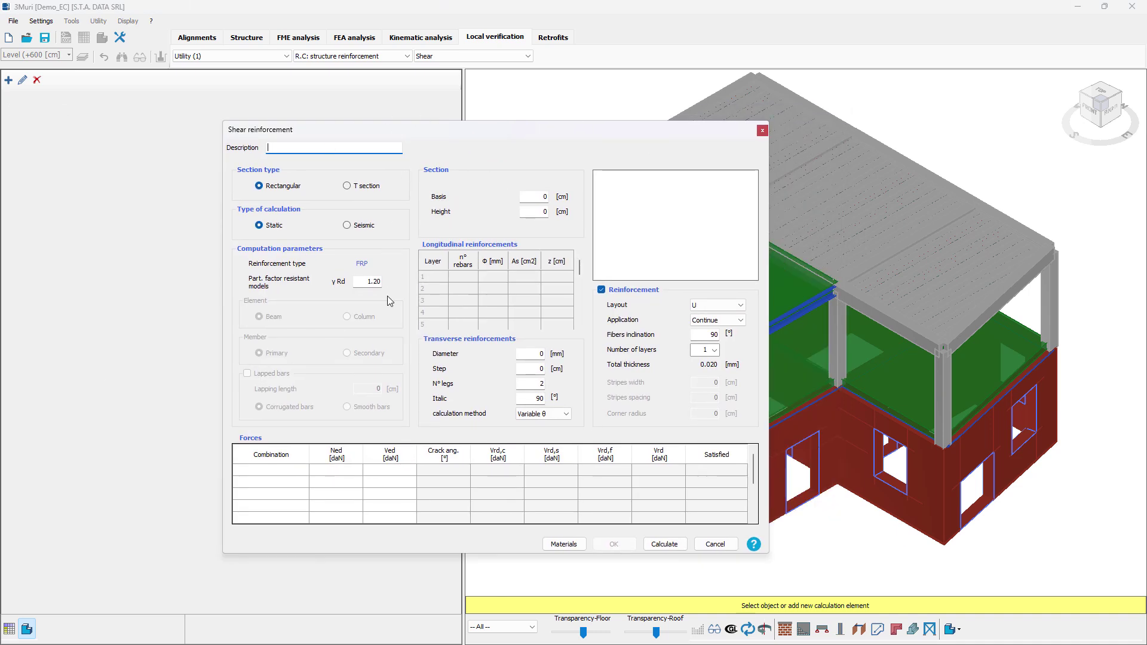
click(762, 130)
- Switch the utility calculation to Loads analysis with Floors loads, examine a new item's load categories and close it without saving
click(346, 56)
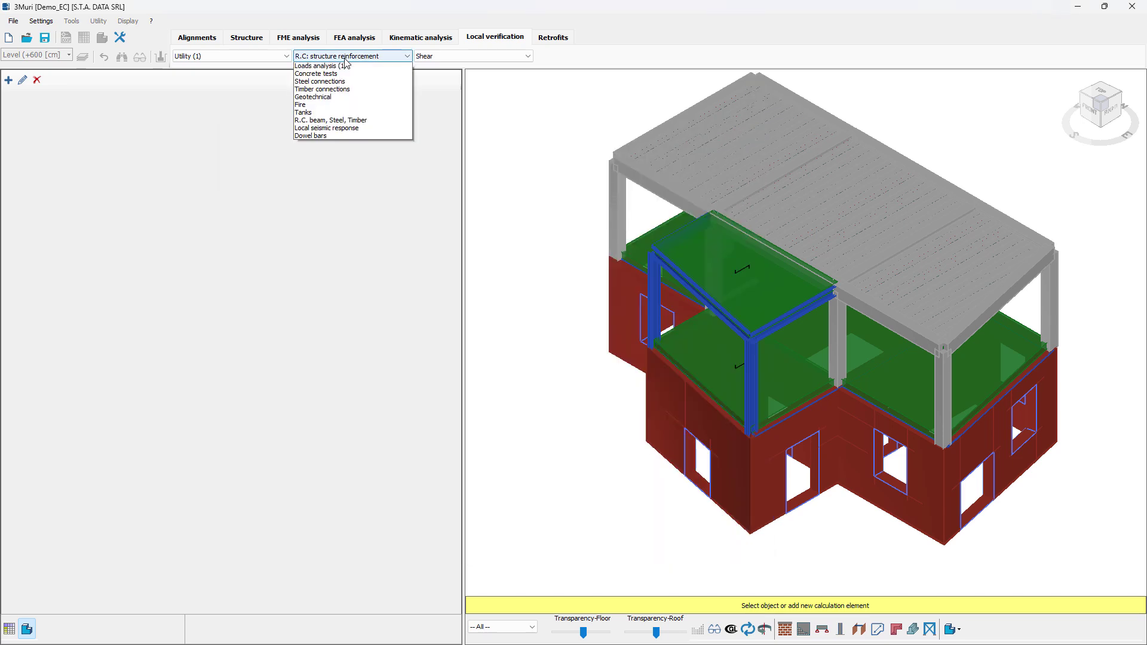
click(334, 91)
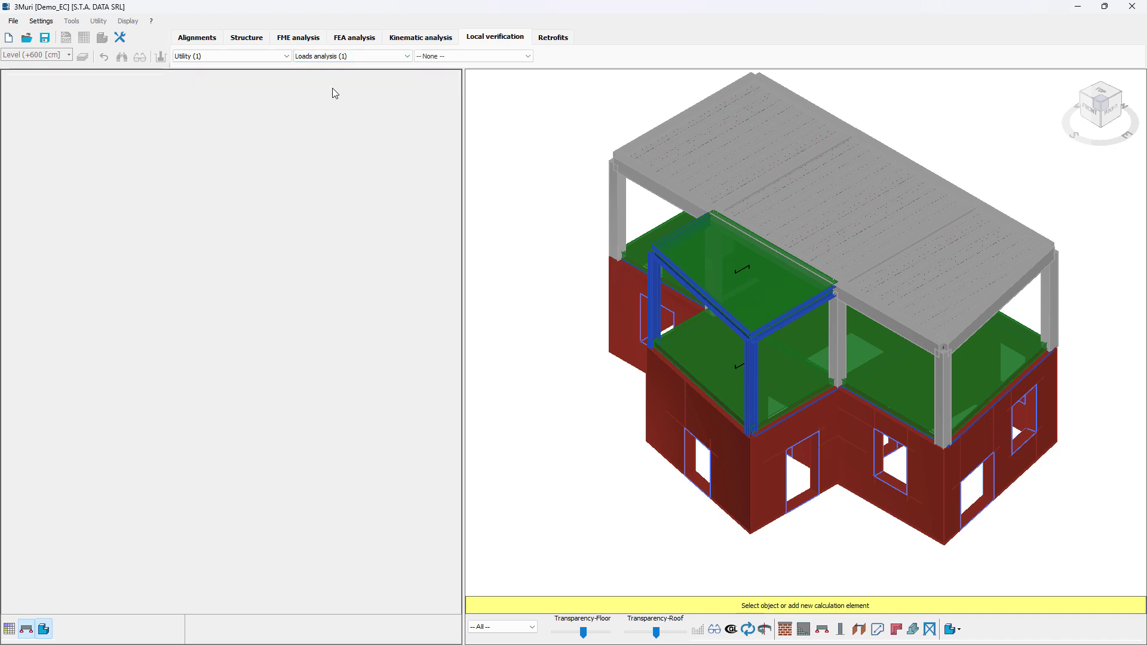
click(450, 60)
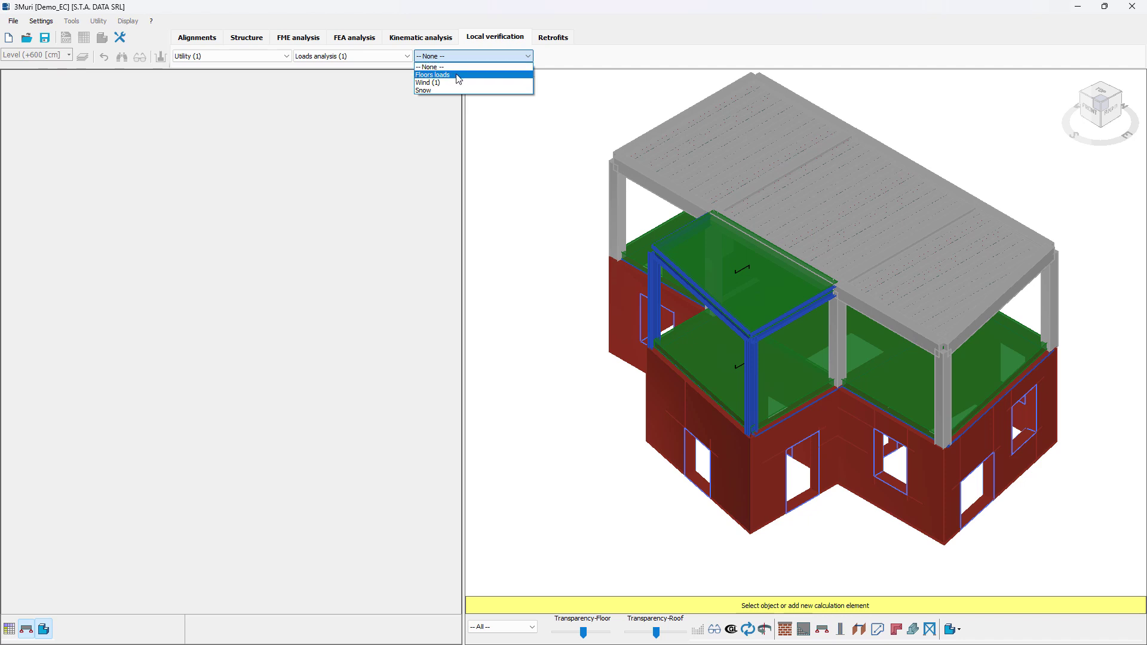
click(458, 76)
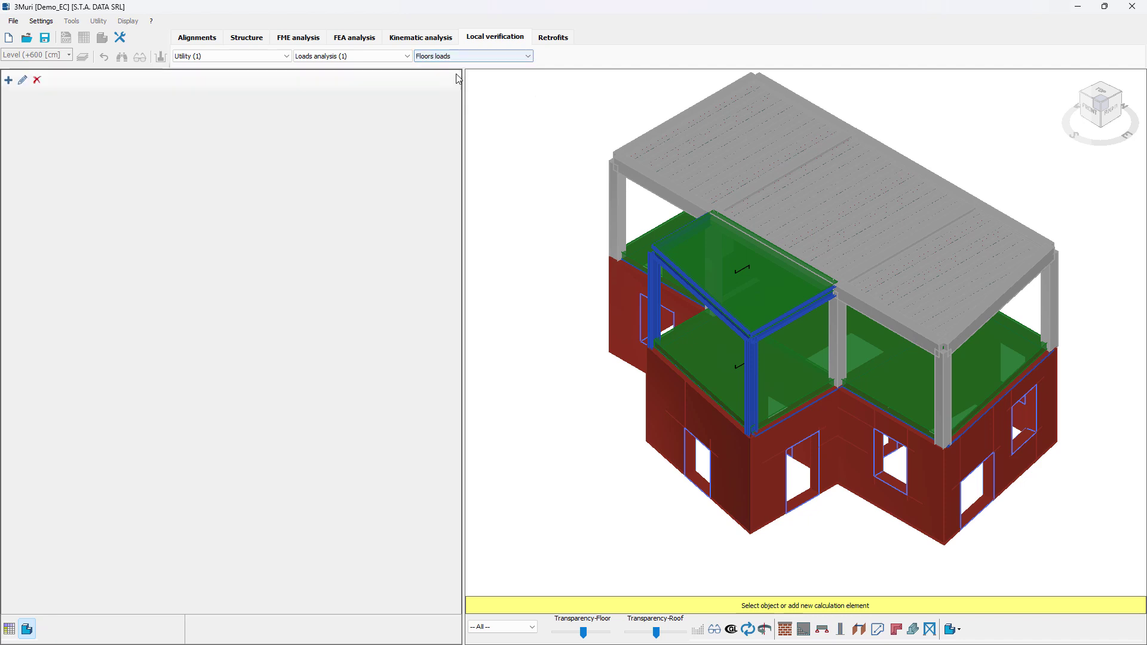
click(9, 83)
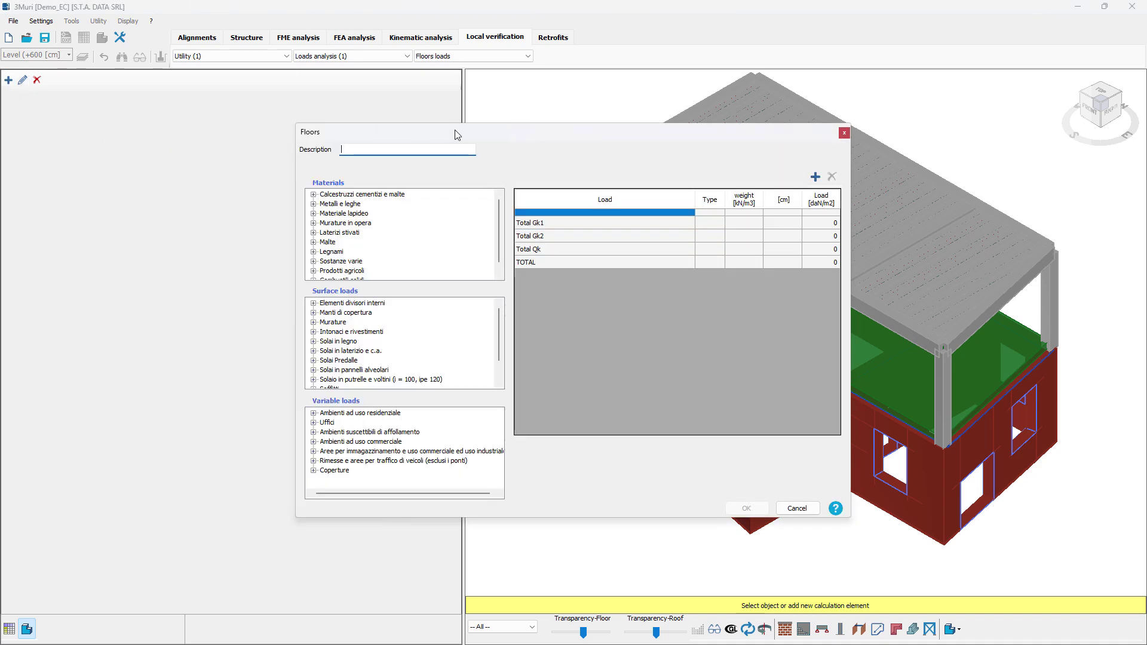
drag(454, 131, 371, 178)
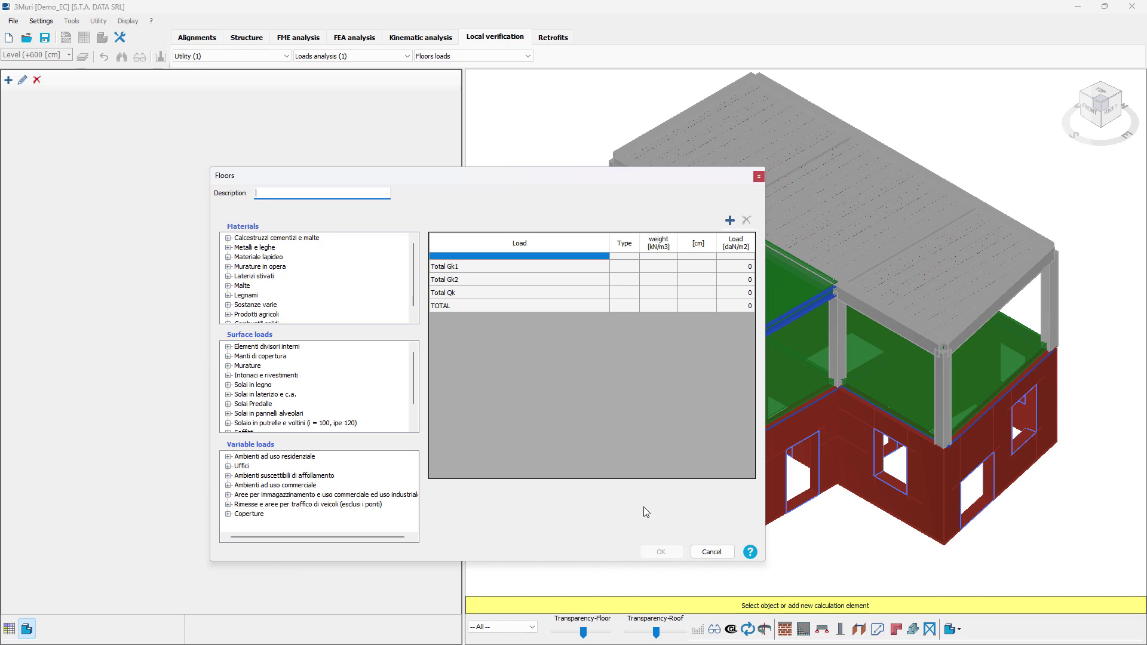
click(759, 176)
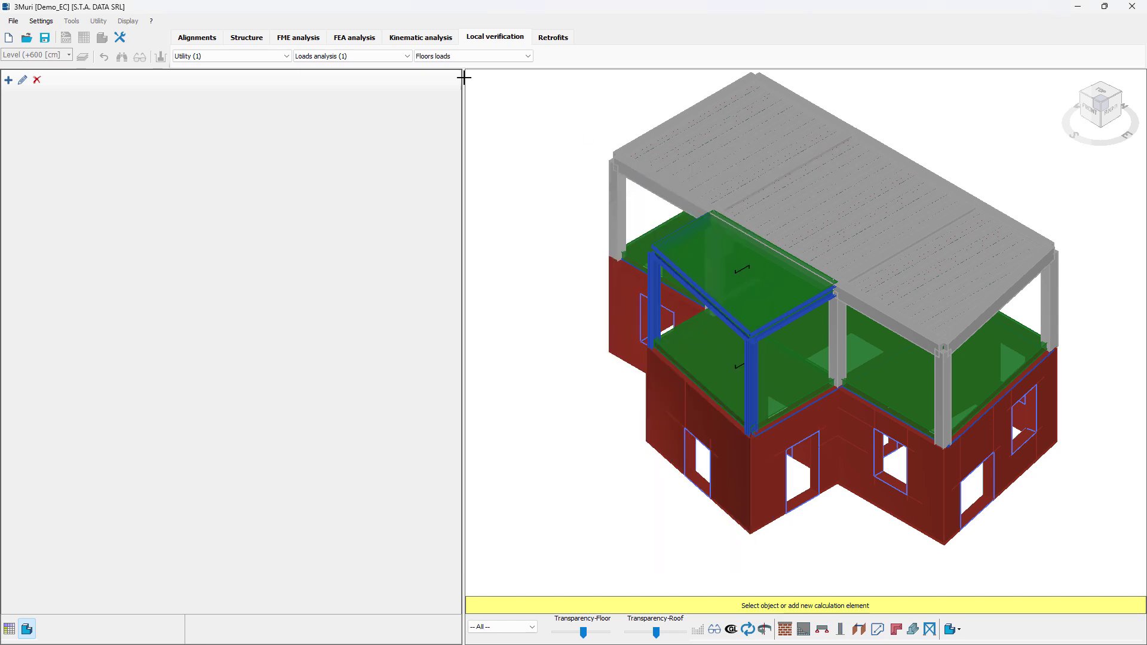
- Switch the loads analysis to Wind and examine a new item's general, walls, roofs and multiple roofs inputs
click(437, 60)
click(437, 86)
click(8, 80)
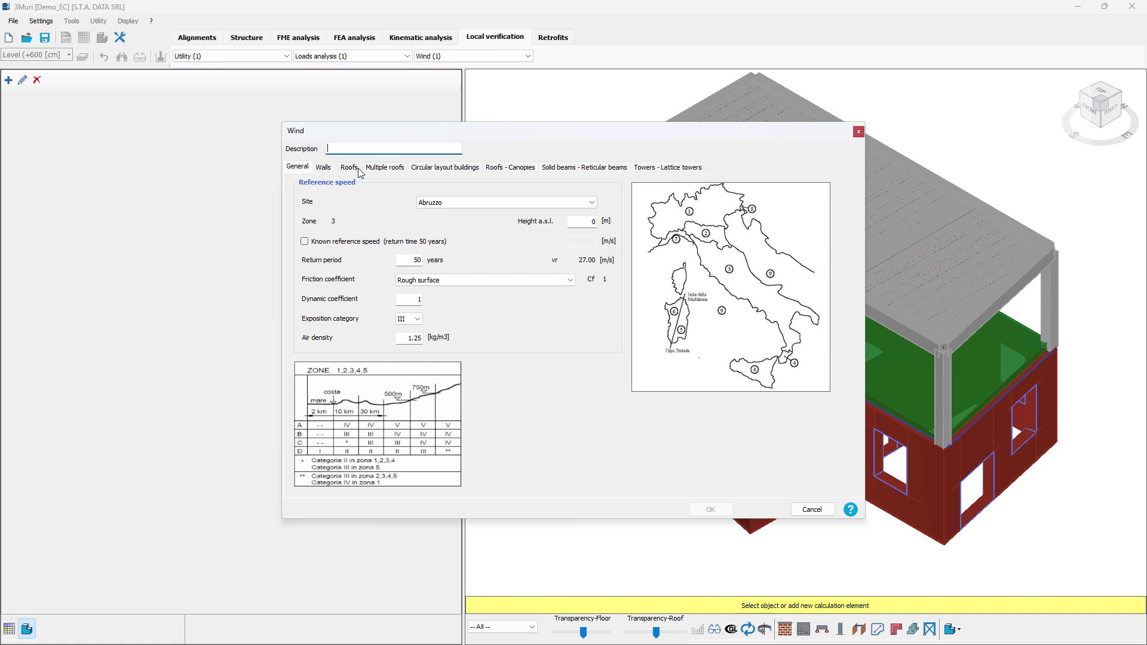
click(324, 168)
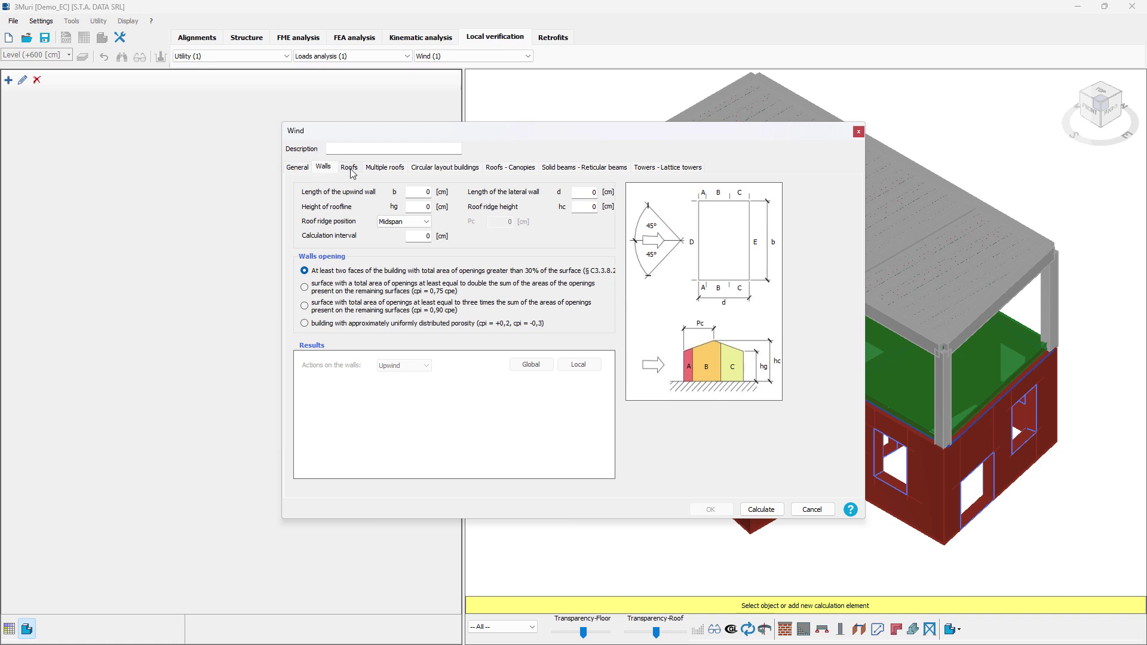
click(351, 170)
click(390, 170)
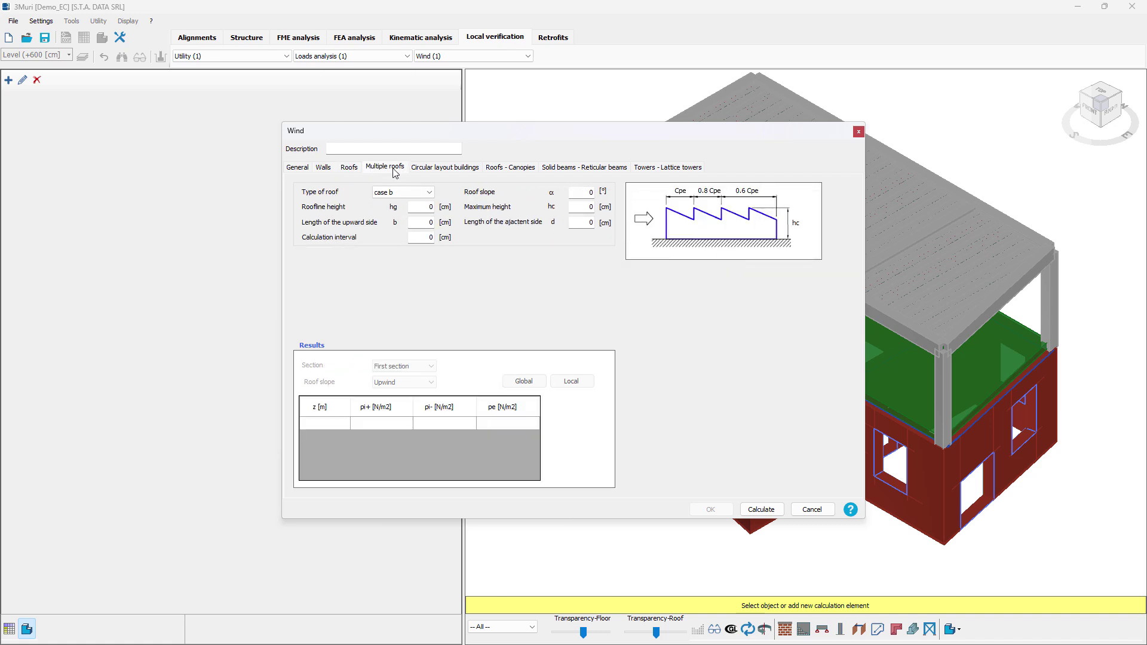
- Examine the wind inputs for circular layout buildings, canopies, solid and reticular beams, and lattice towers, and close the item without saving
click(445, 170)
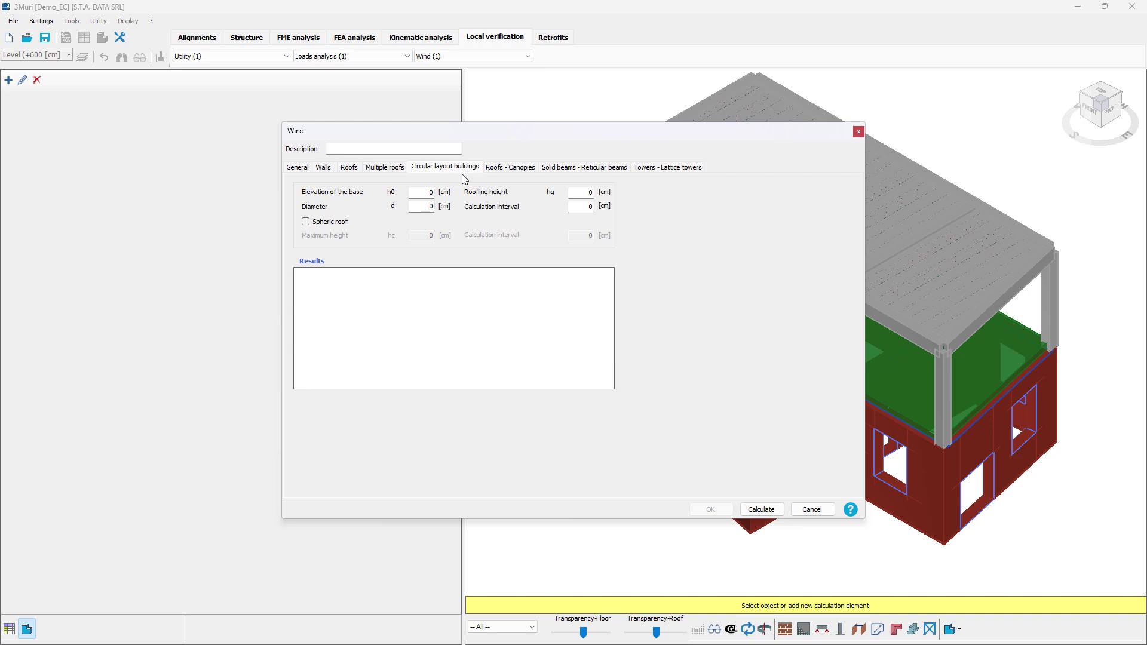
click(513, 171)
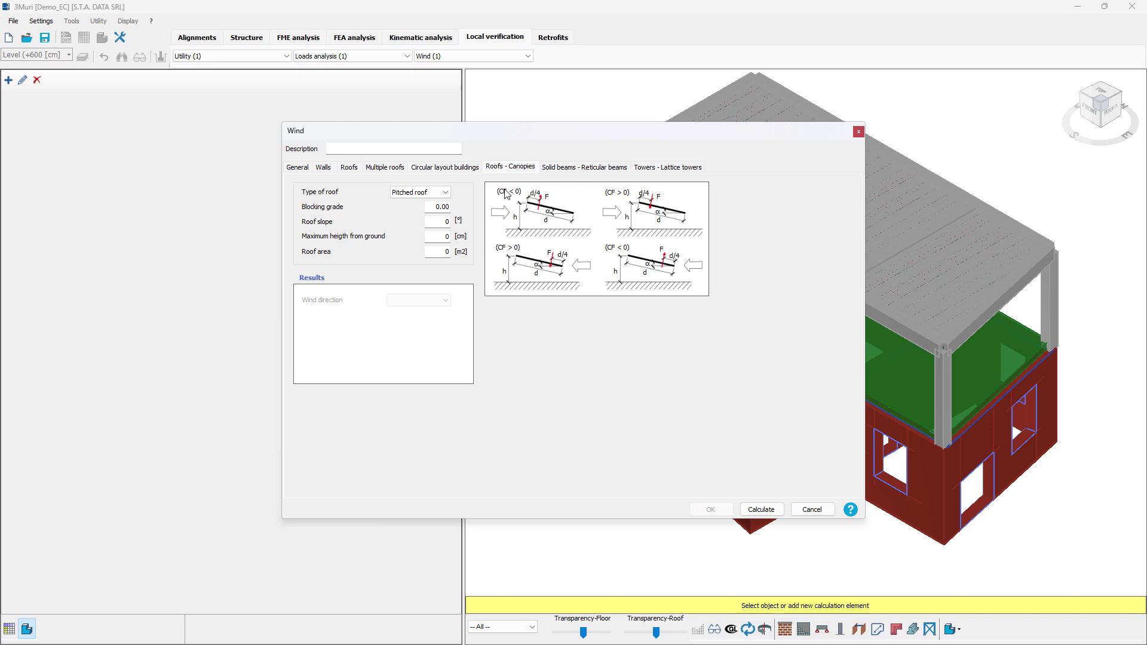
click(588, 170)
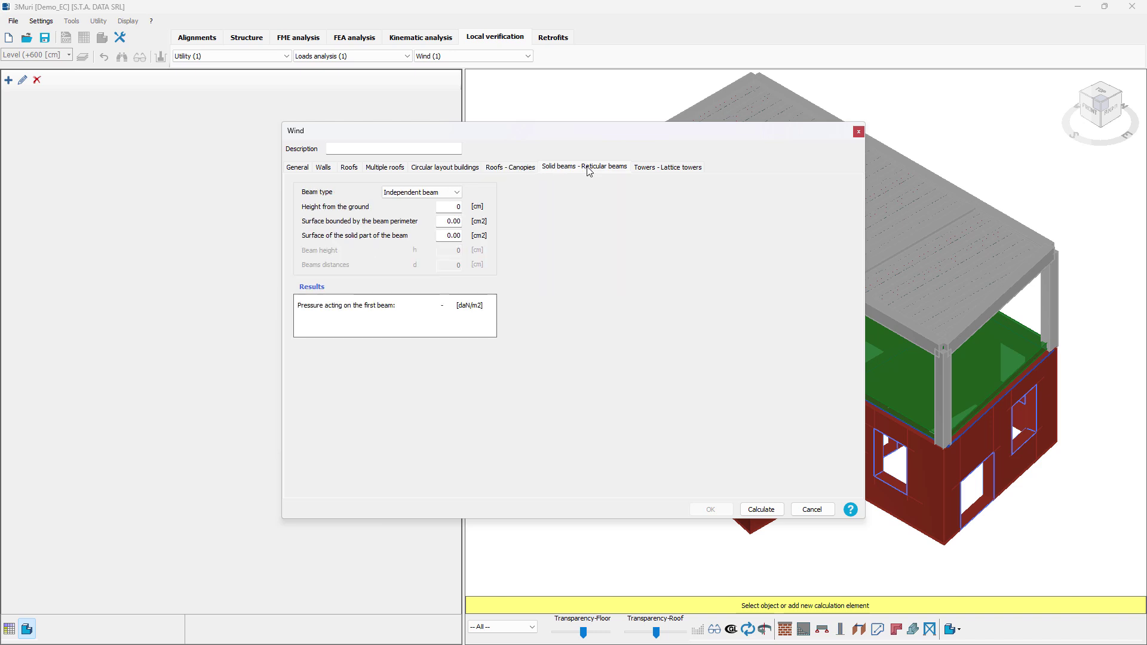
click(656, 170)
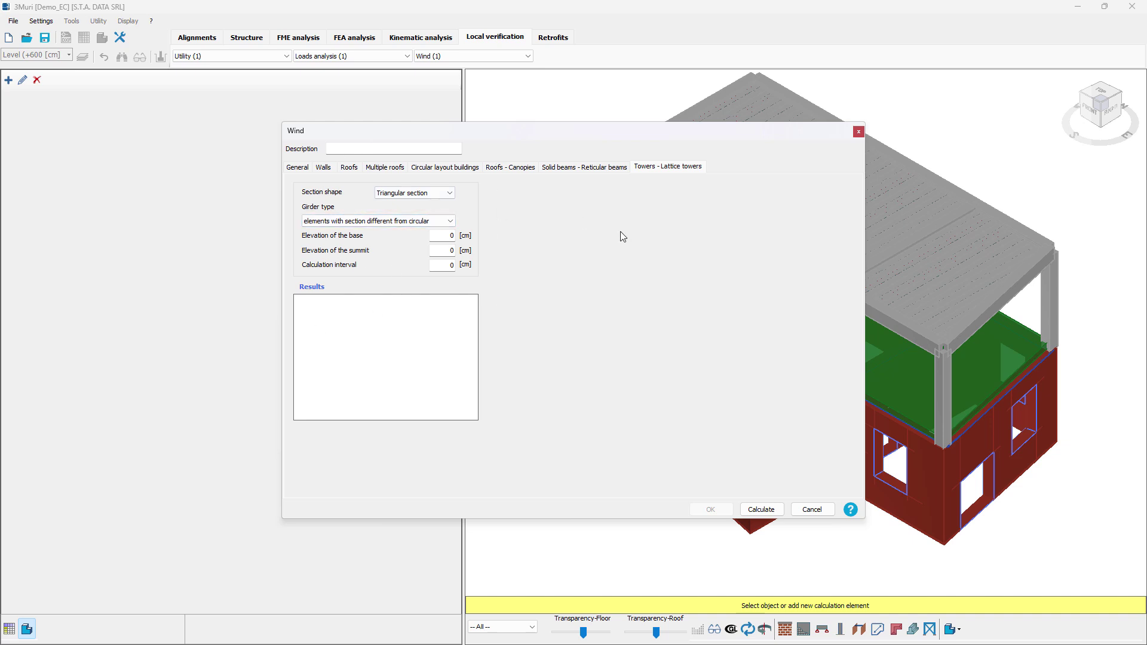
click(859, 133)
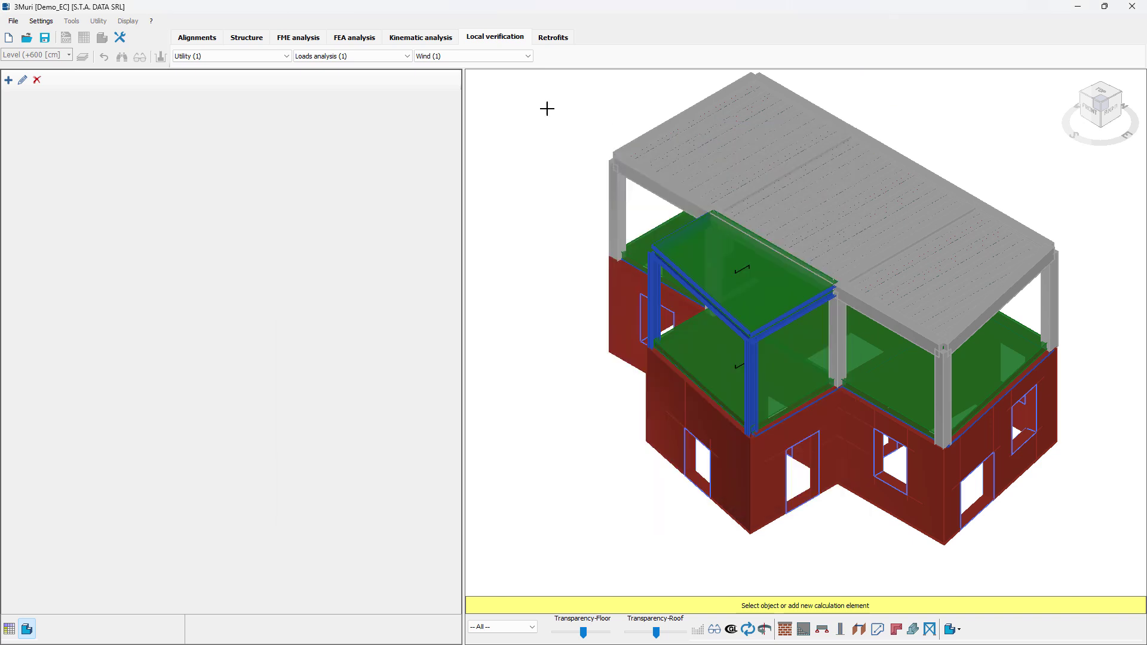
- Switch the loads analysis to Snow, examine a new item's ground snow load and roof type inputs, and close it without saving
click(429, 57)
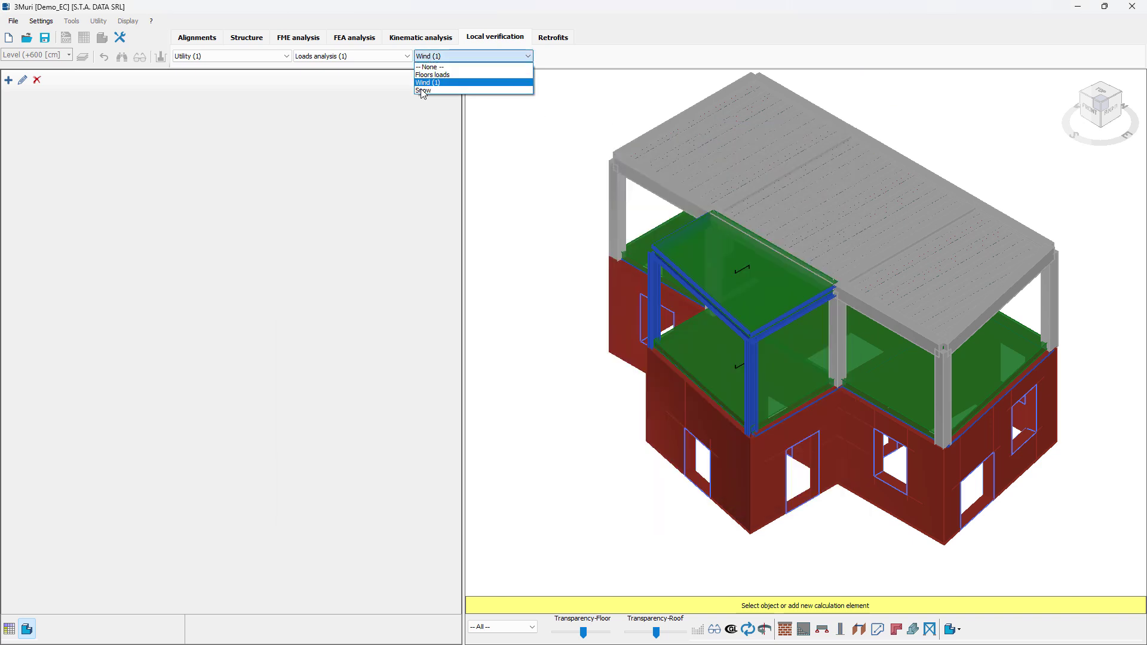
click(437, 92)
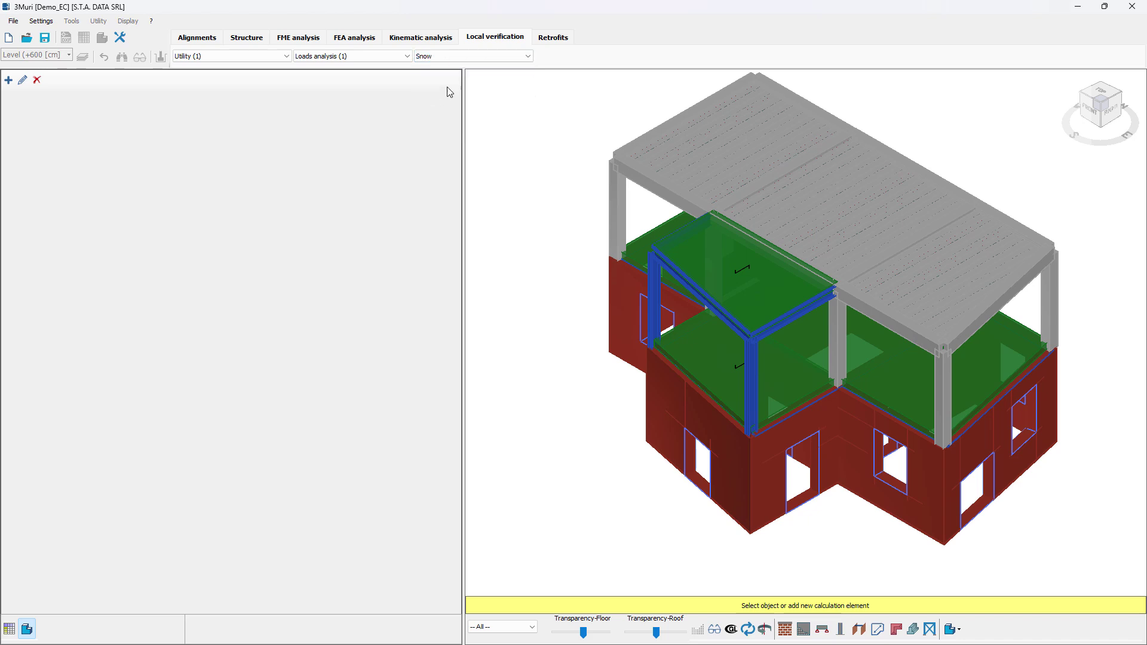
click(9, 80)
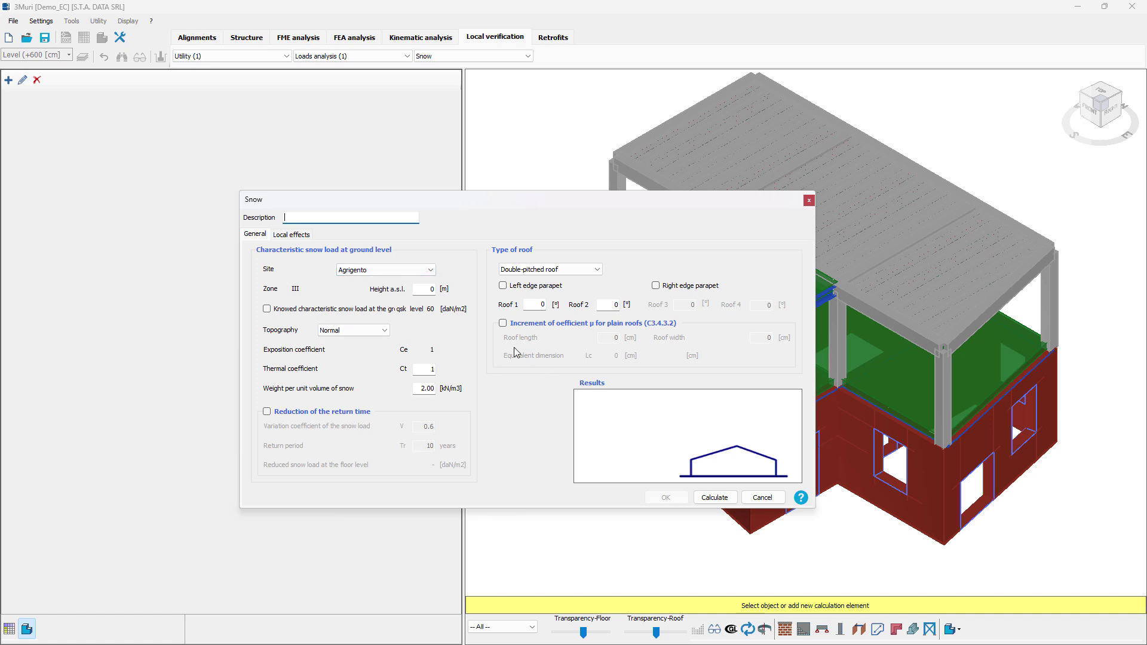
click(809, 200)
- Switch to Concrete tests, examine a new in situ concrete item's destructive test inputs and methods, and cancel it
click(363, 57)
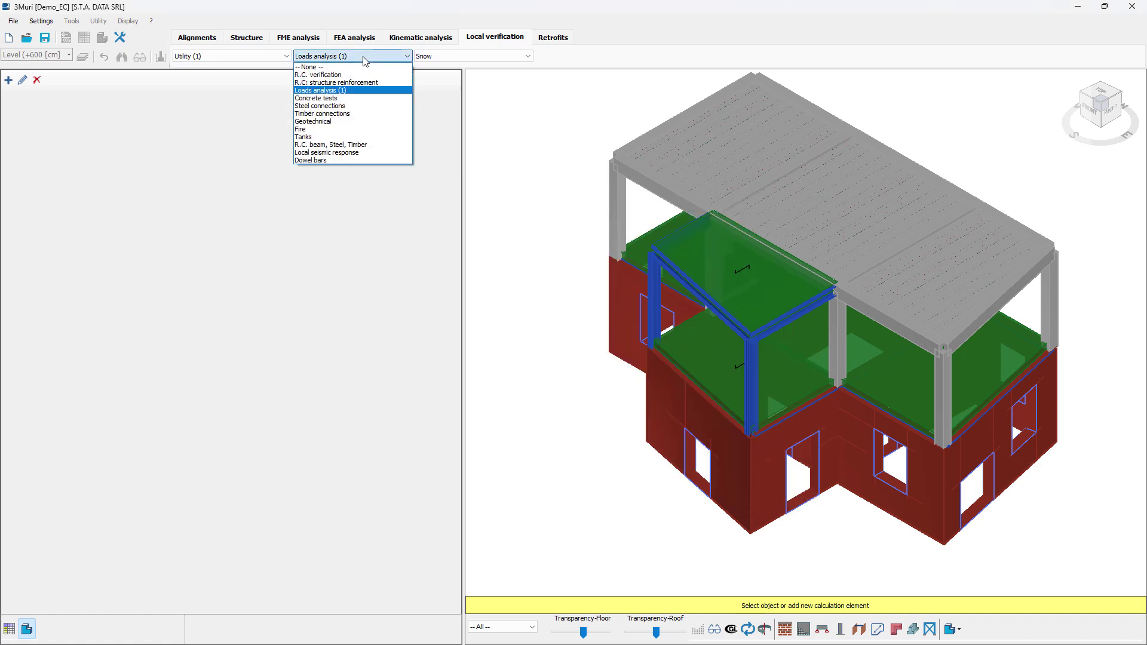
click(334, 99)
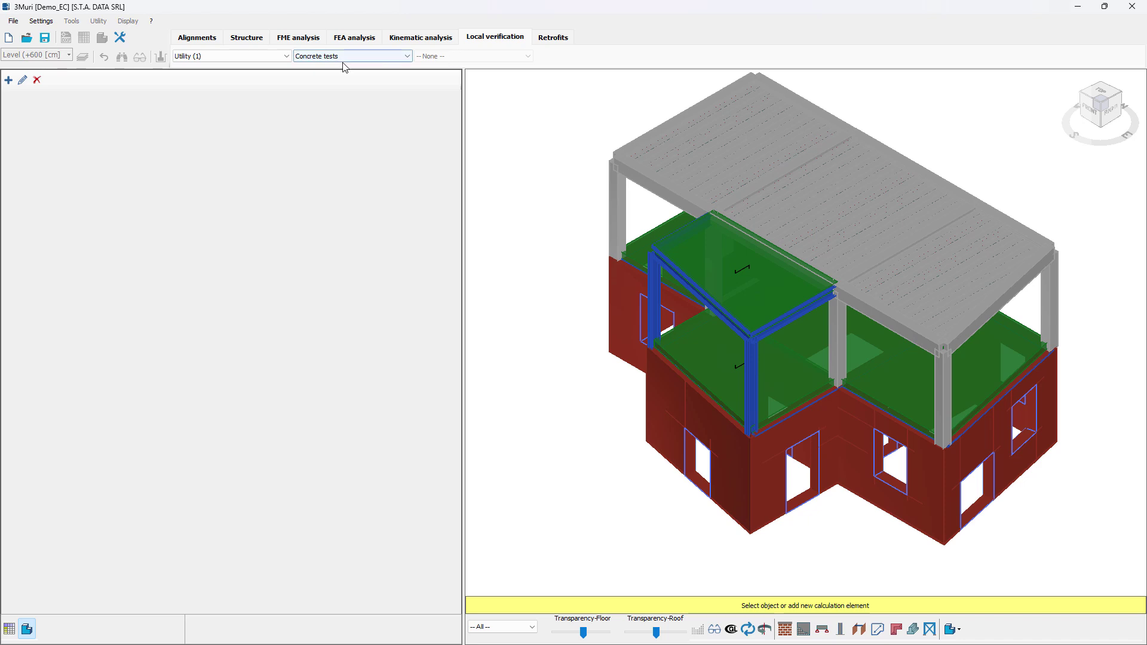
click(8, 79)
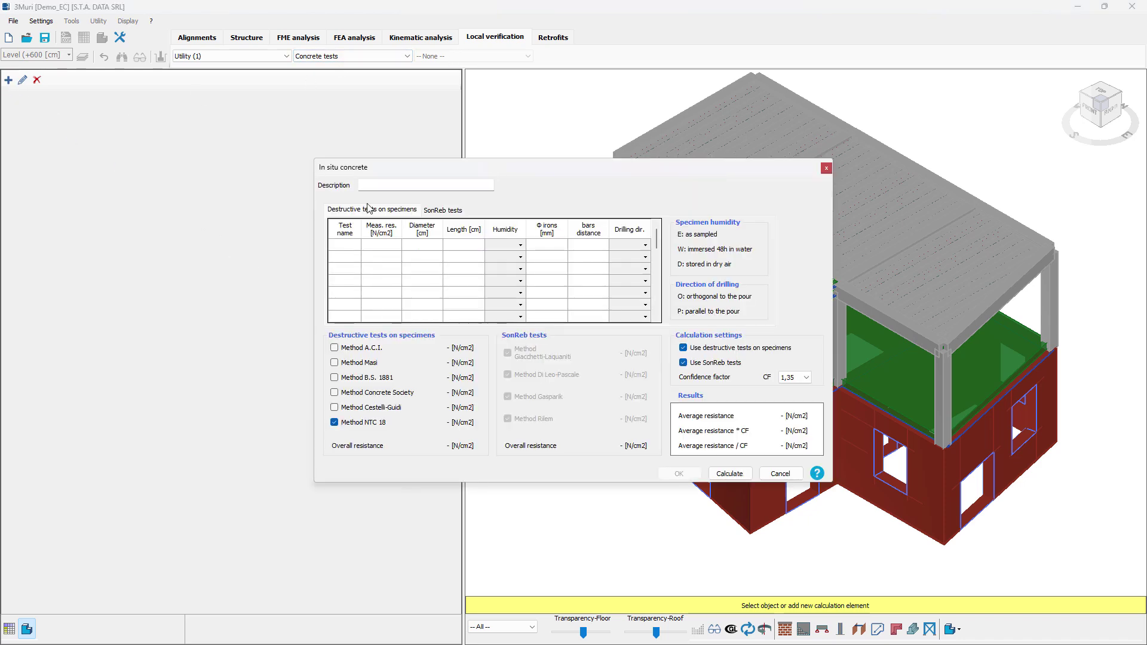
drag(449, 168, 343, 197)
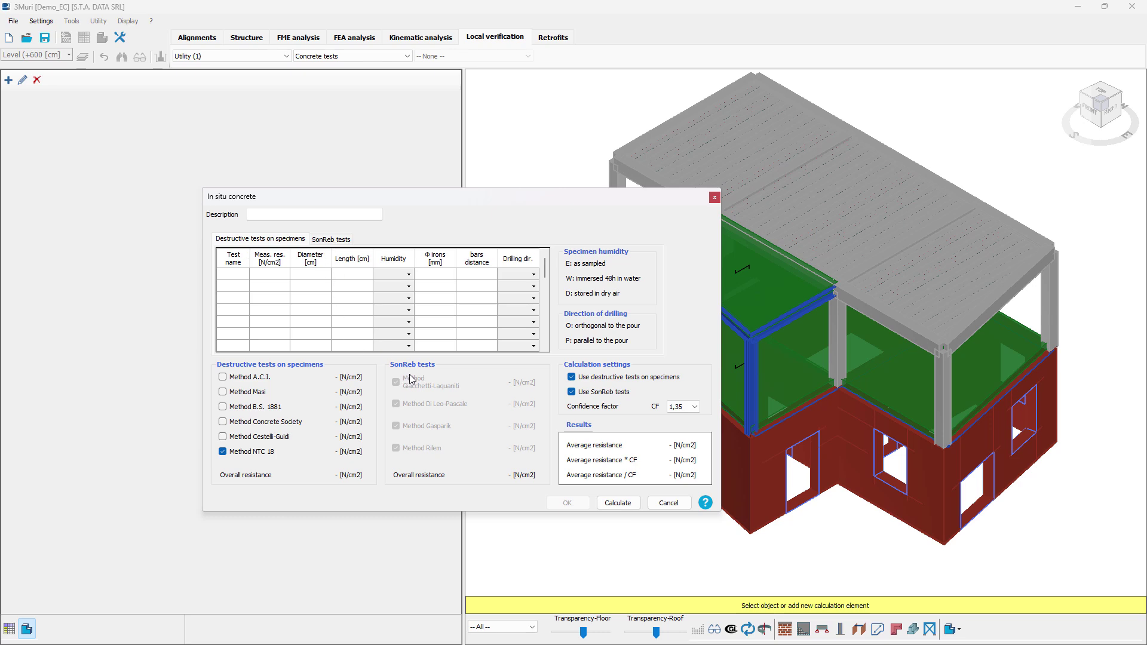
click(677, 503)
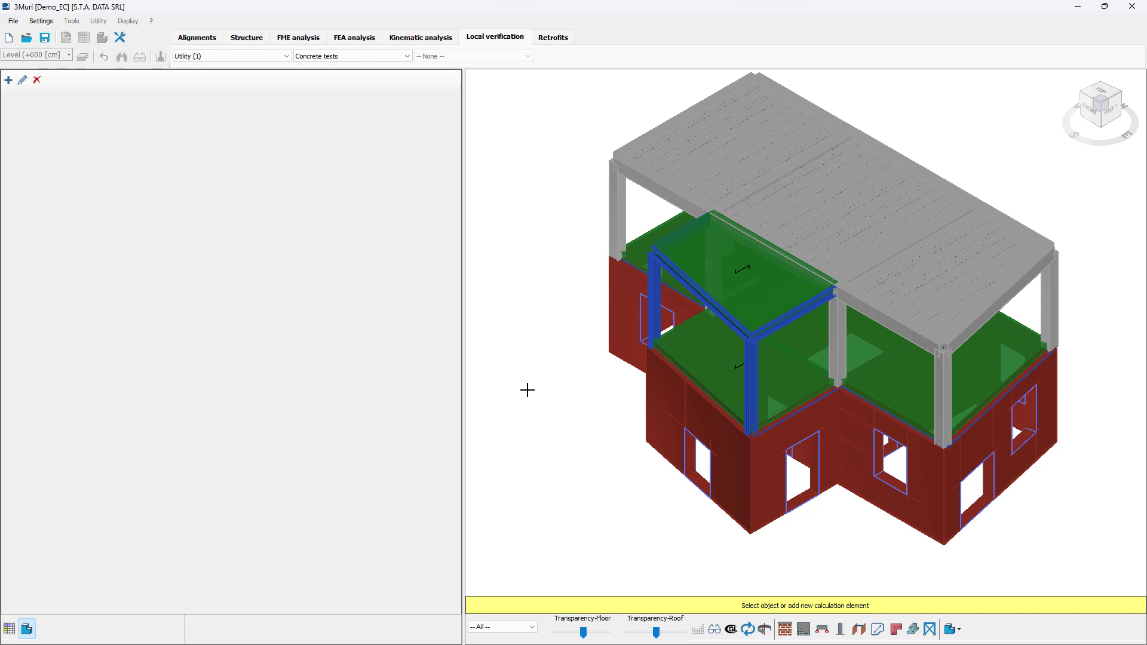
- Switch to Steel connections with Welding, examine a new item's parallel, perpendicular and welded section inputs, and close it without saving
click(350, 59)
click(333, 110)
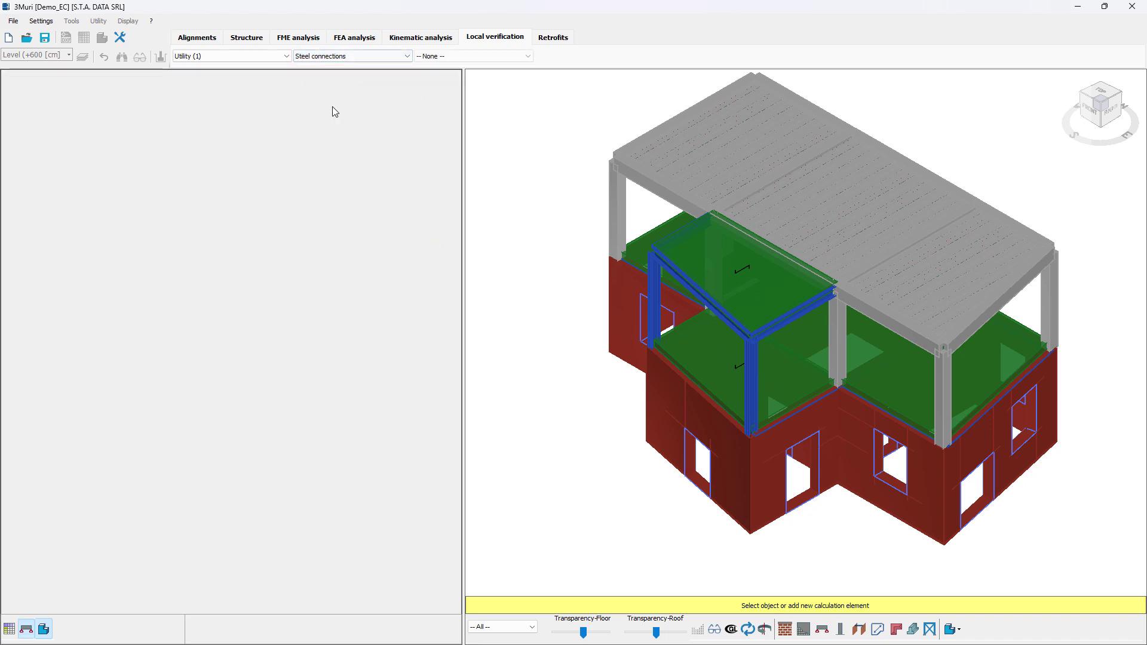
click(460, 56)
click(429, 76)
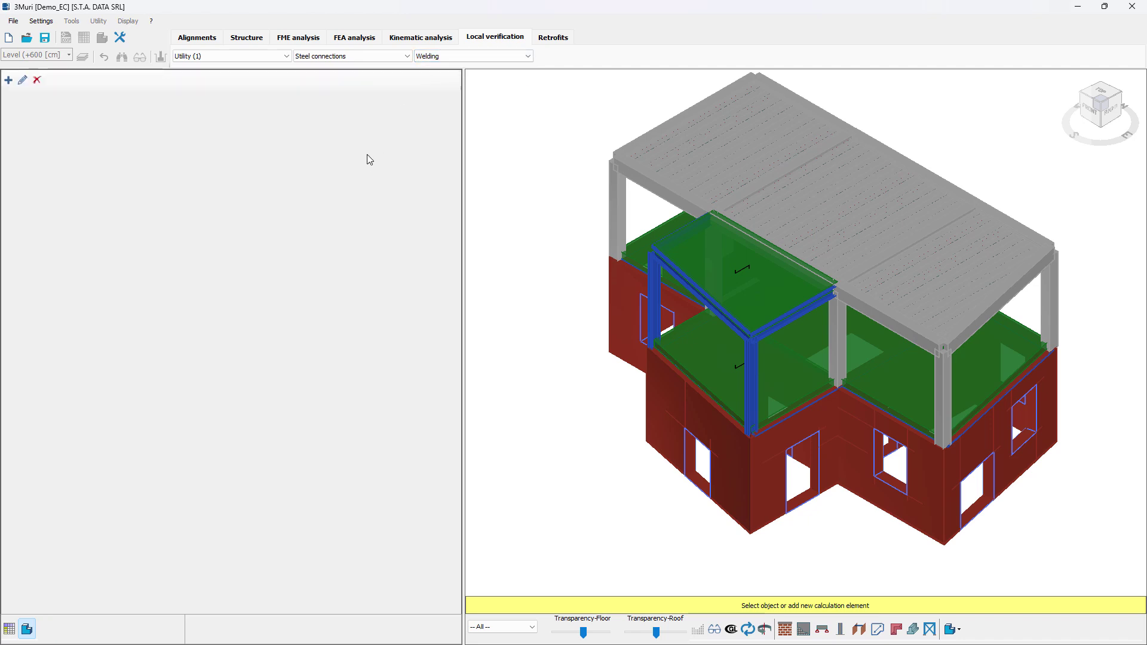
click(8, 81)
drag(482, 142, 425, 152)
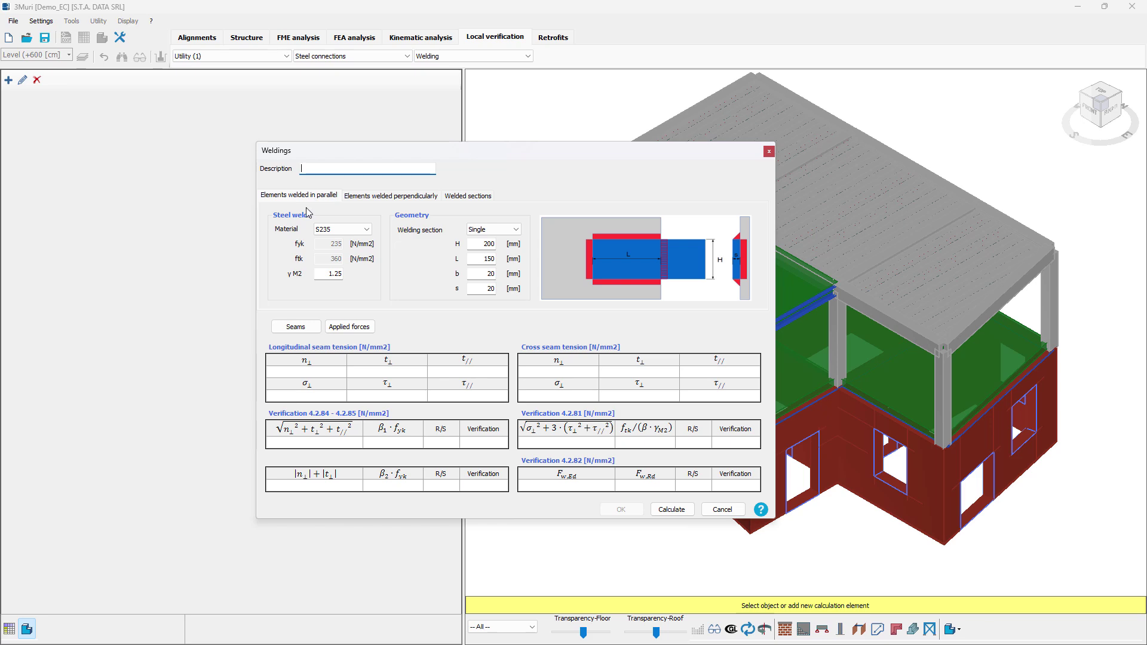
click(367, 196)
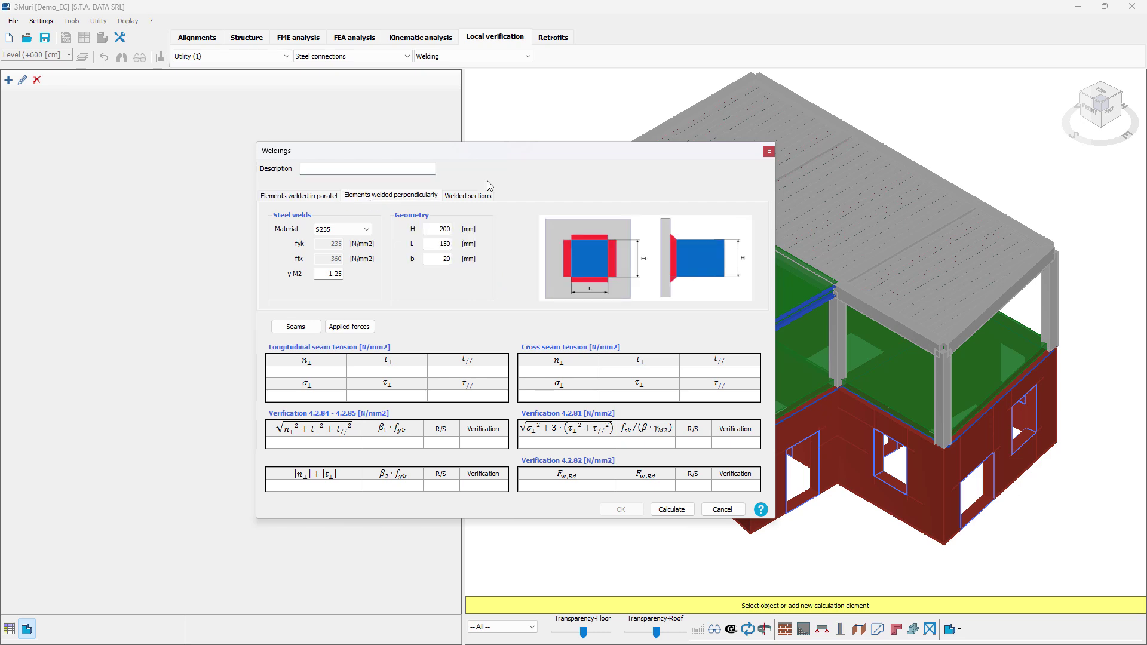
click(475, 199)
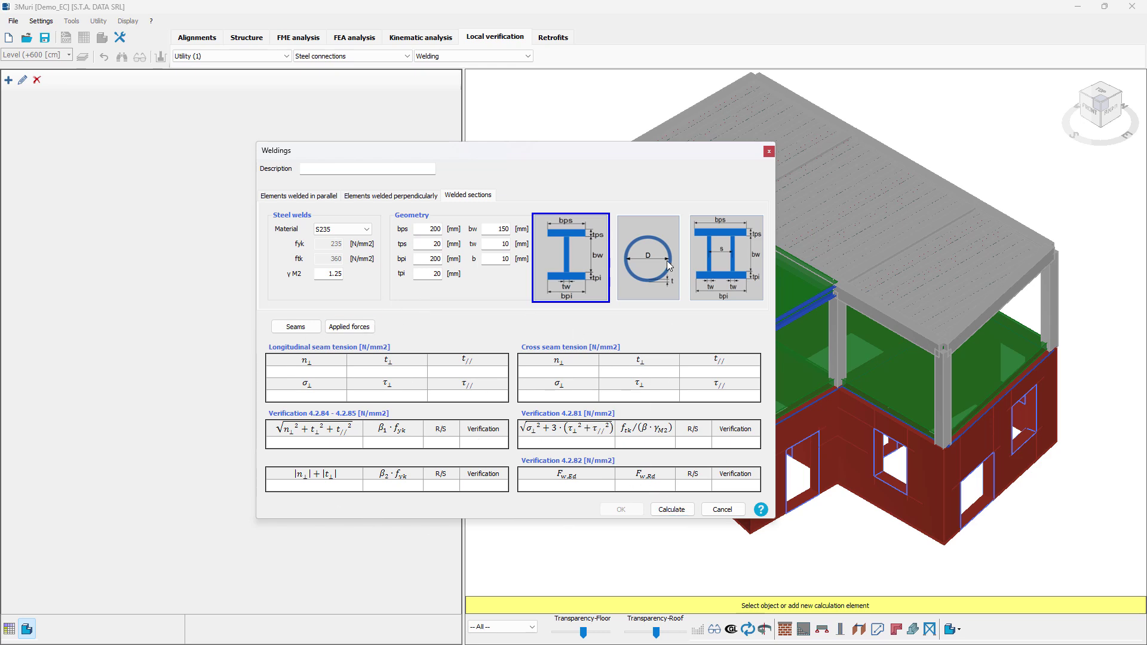
click(769, 152)
- Switch to Timber connections with Carpentry, examine a new item's rafter joints with bottom chord, side post and king post, and close it without saving
click(344, 56)
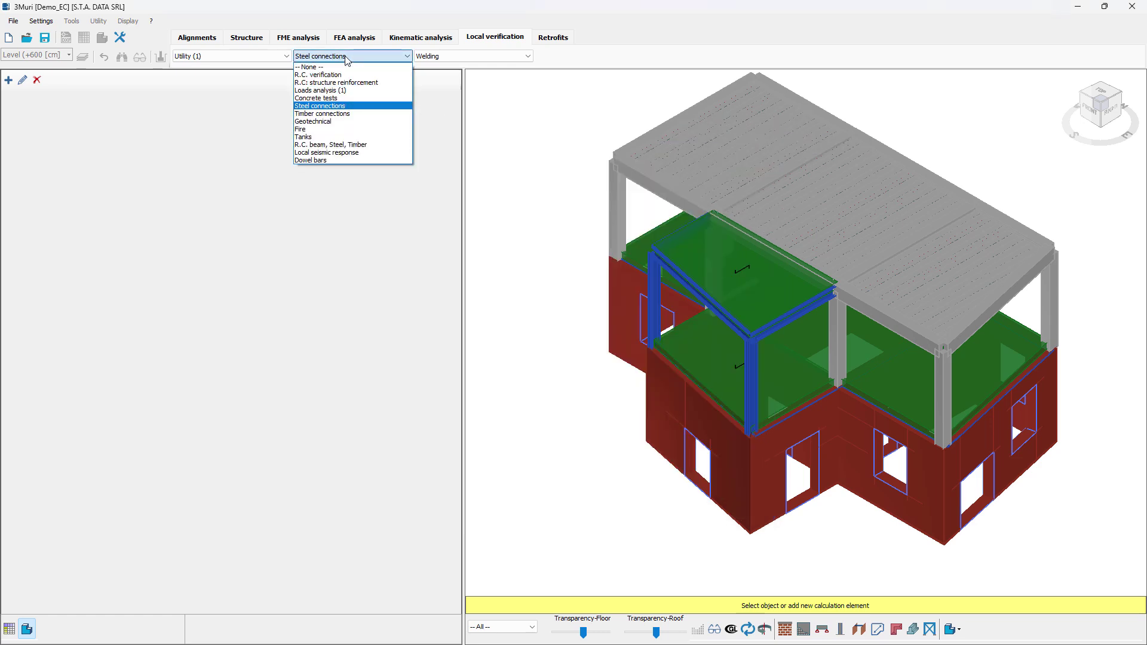
click(342, 114)
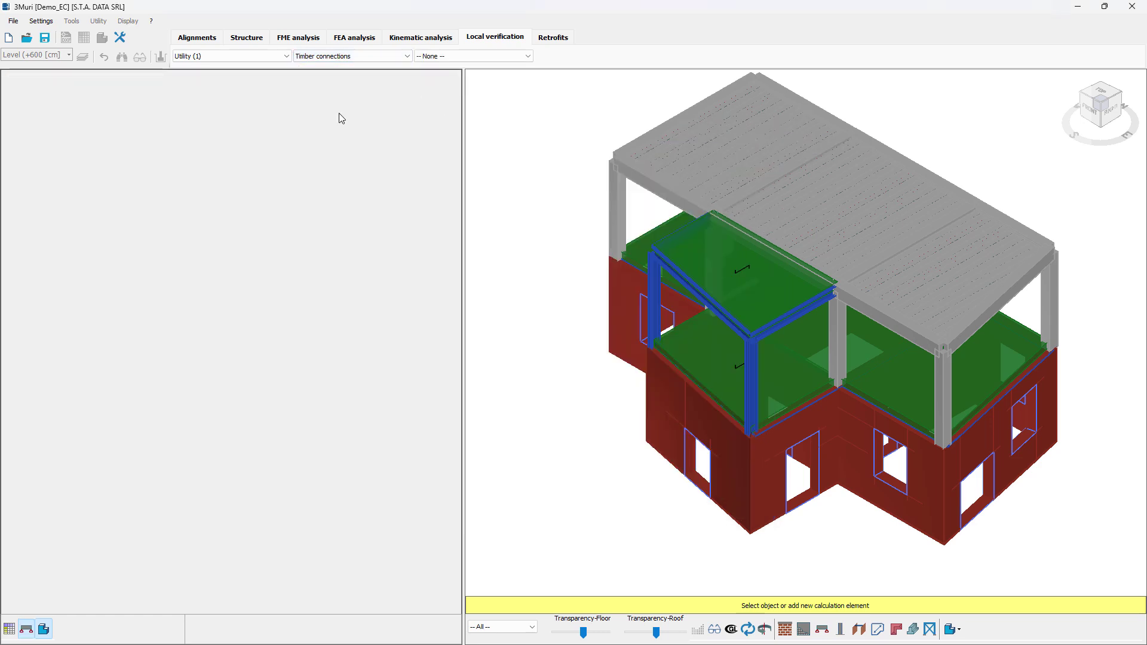
click(457, 56)
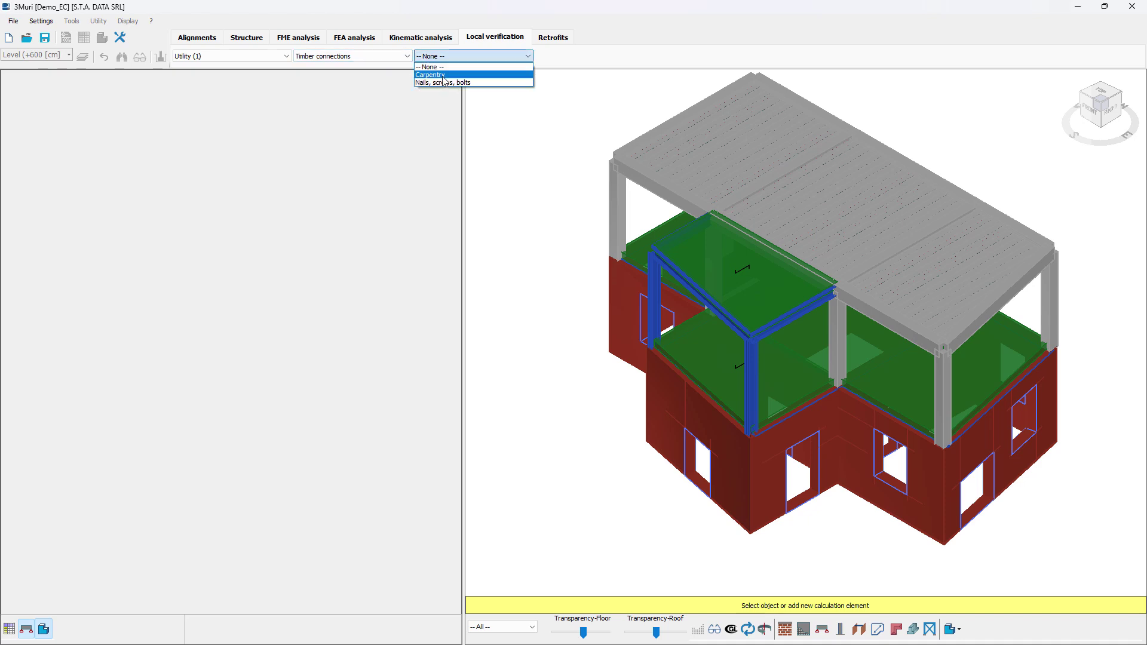
click(445, 76)
click(9, 79)
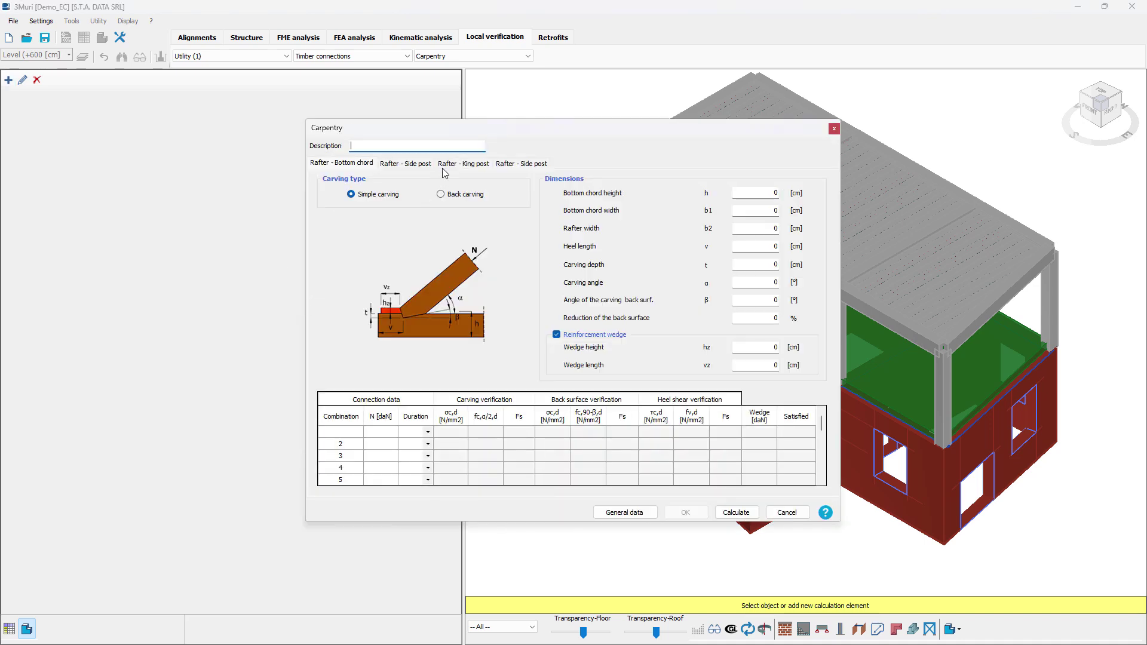
drag(474, 124, 438, 143)
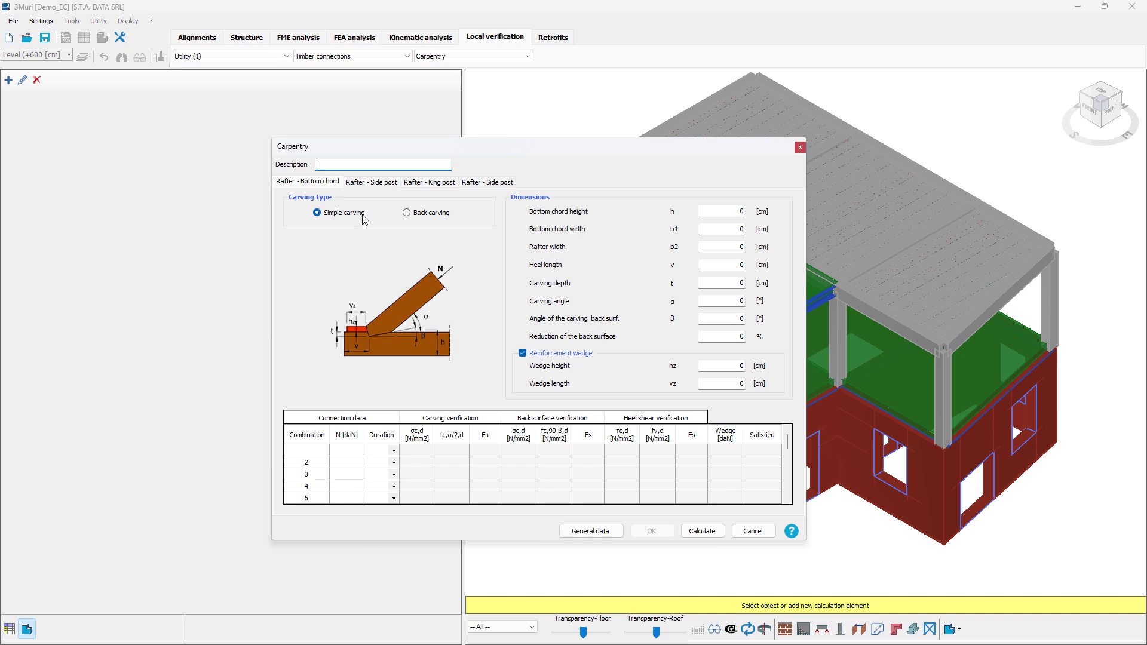
click(375, 182)
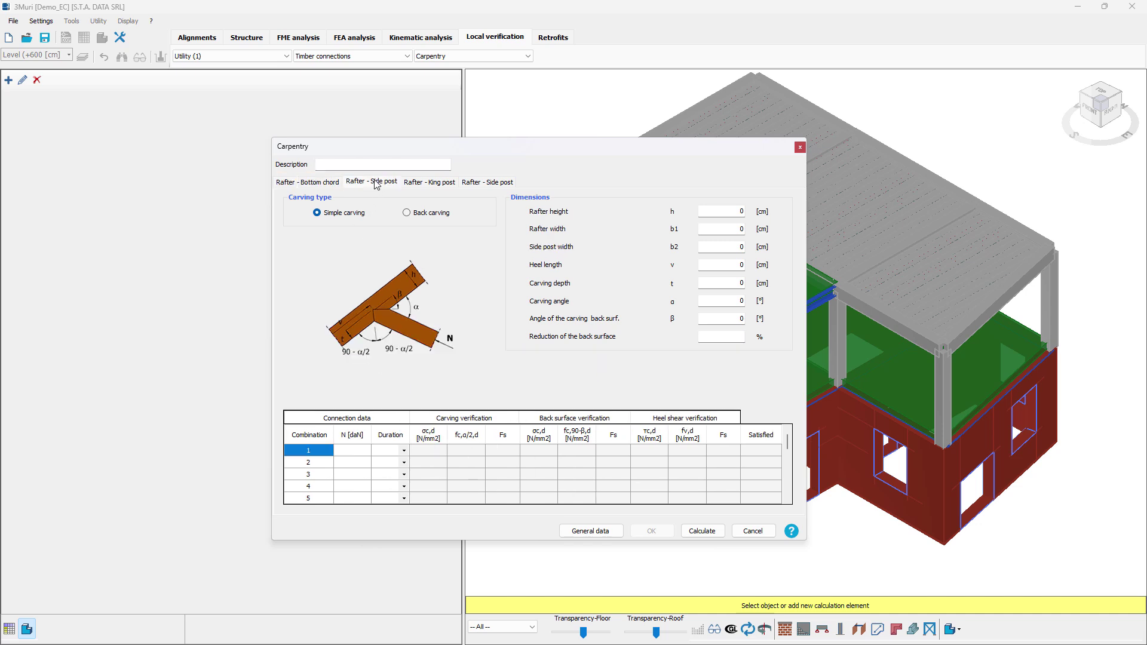
click(444, 188)
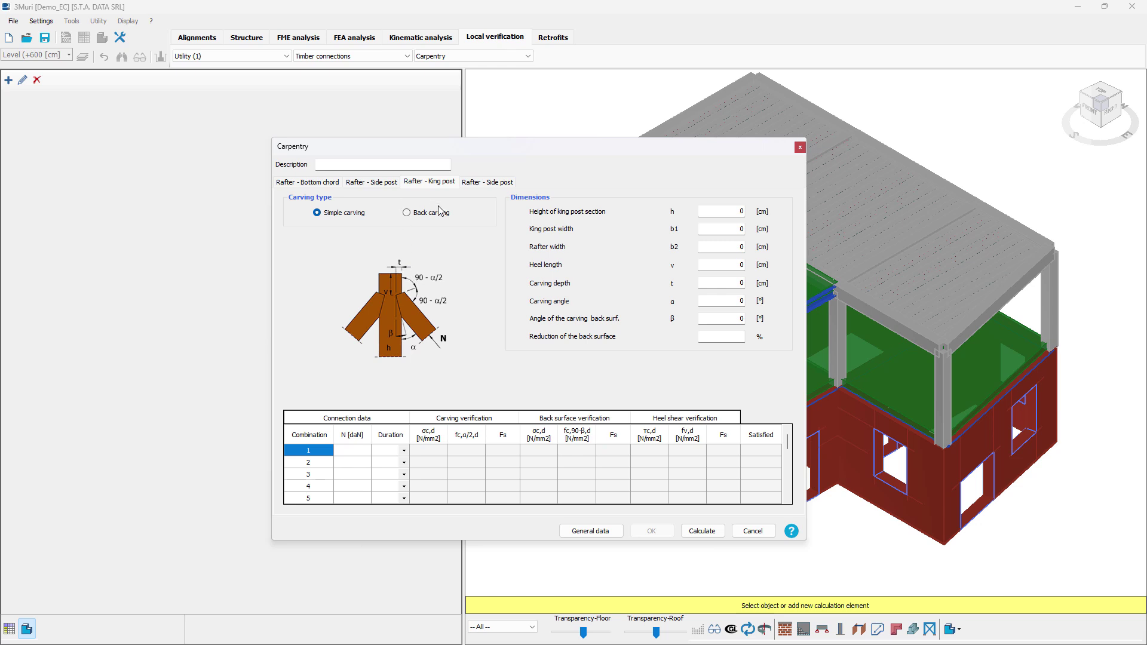
click(487, 183)
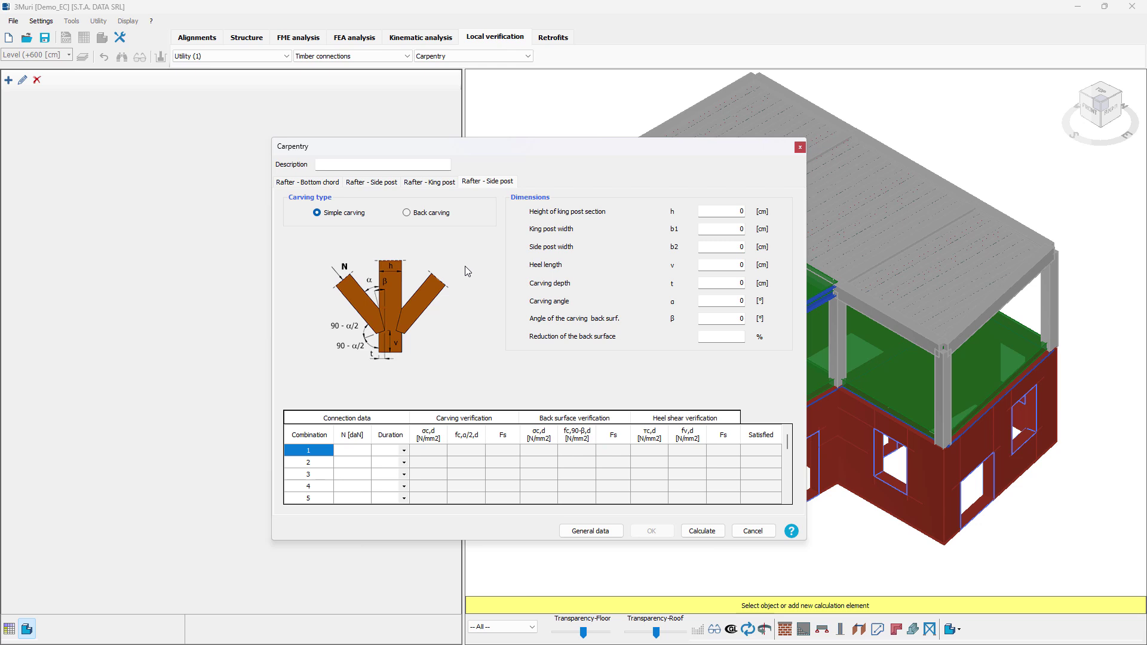
click(800, 146)
- Switch the timber connections to Nails, screws, bolts, examine a new item's steel, panel and timber connector inputs, and close it without saving
click(472, 55)
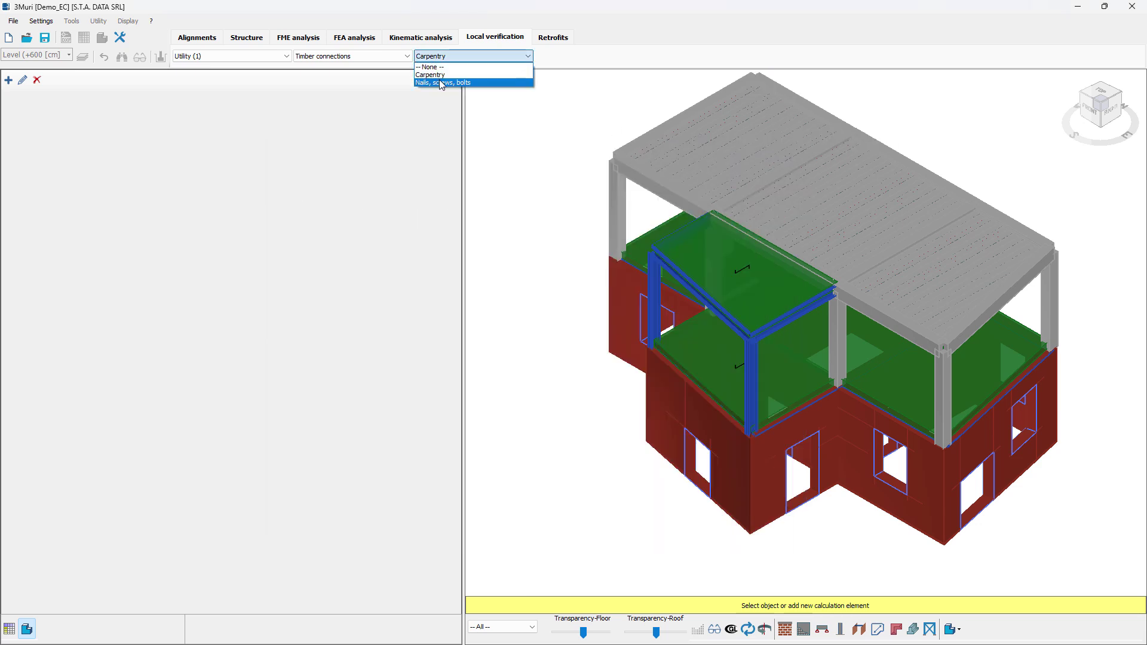
click(443, 83)
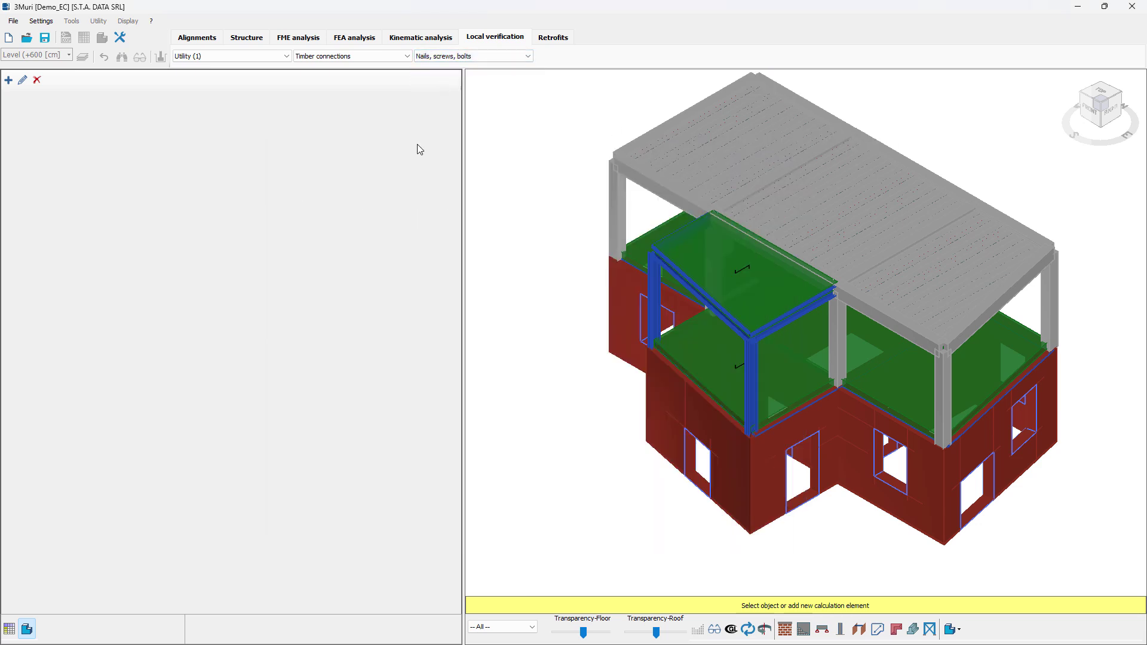
click(9, 84)
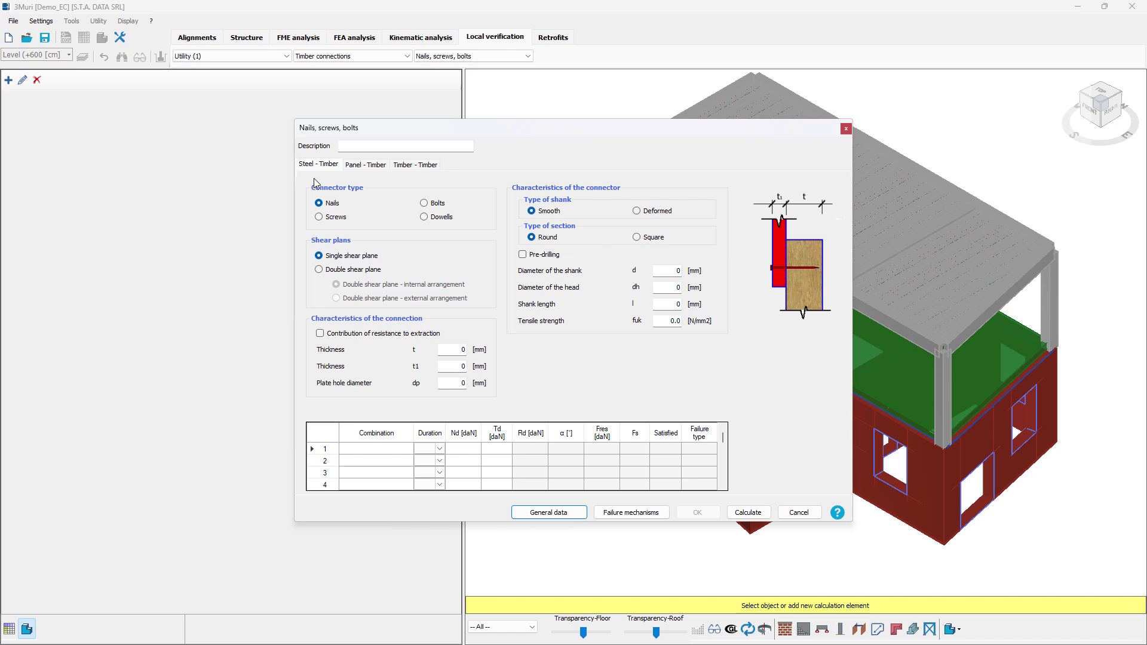
click(368, 168)
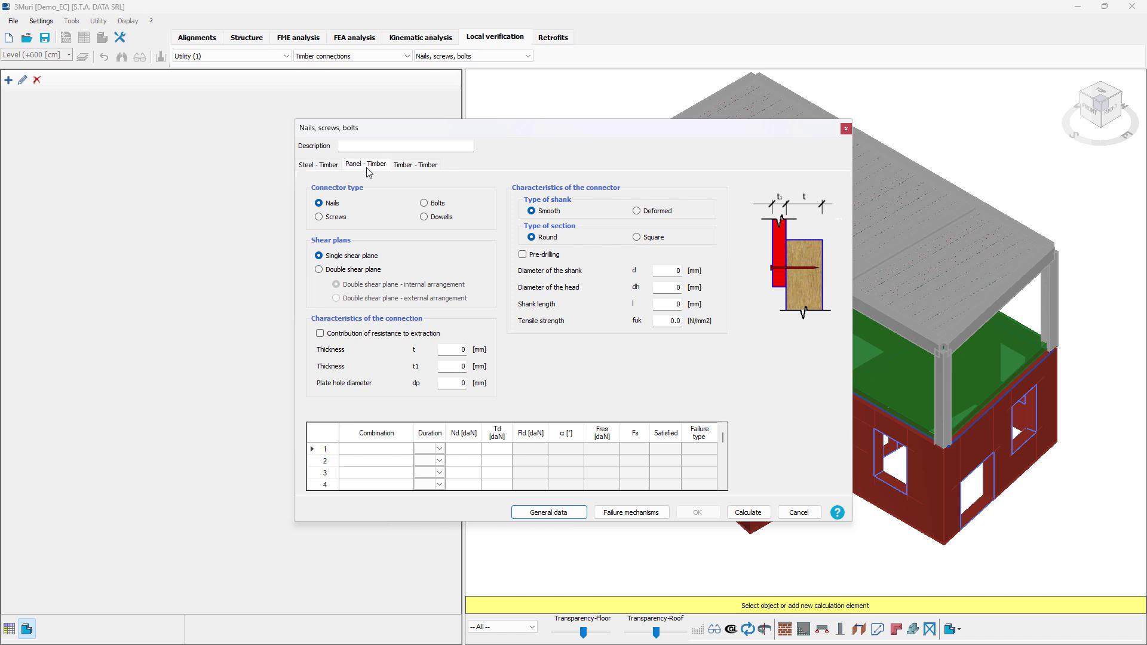
click(412, 167)
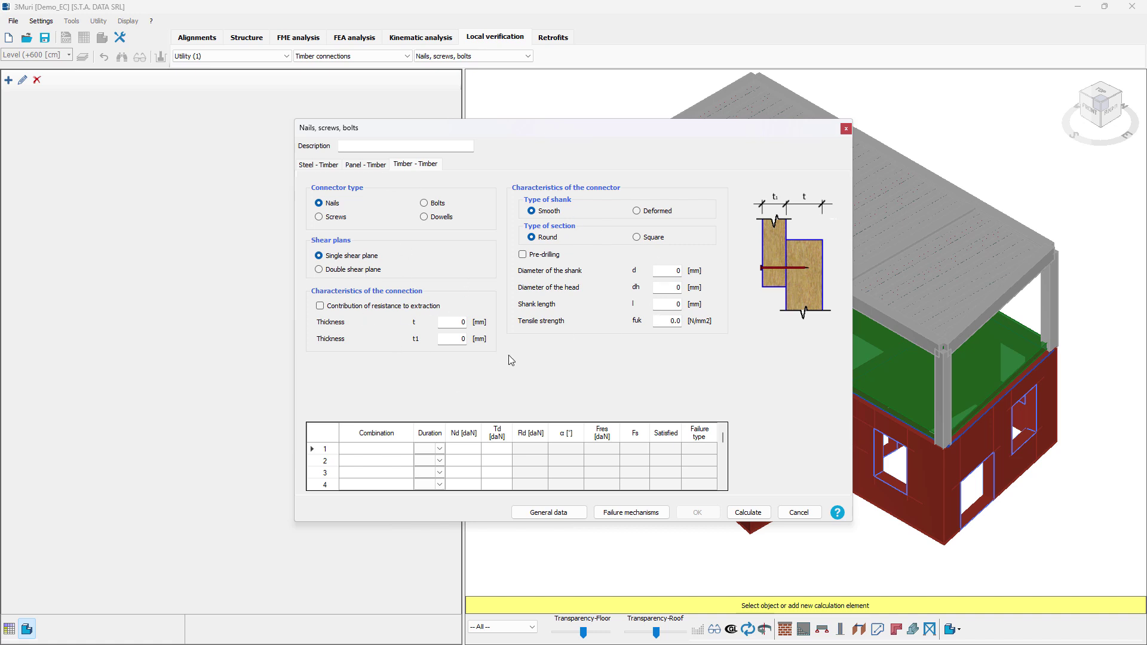
click(846, 129)
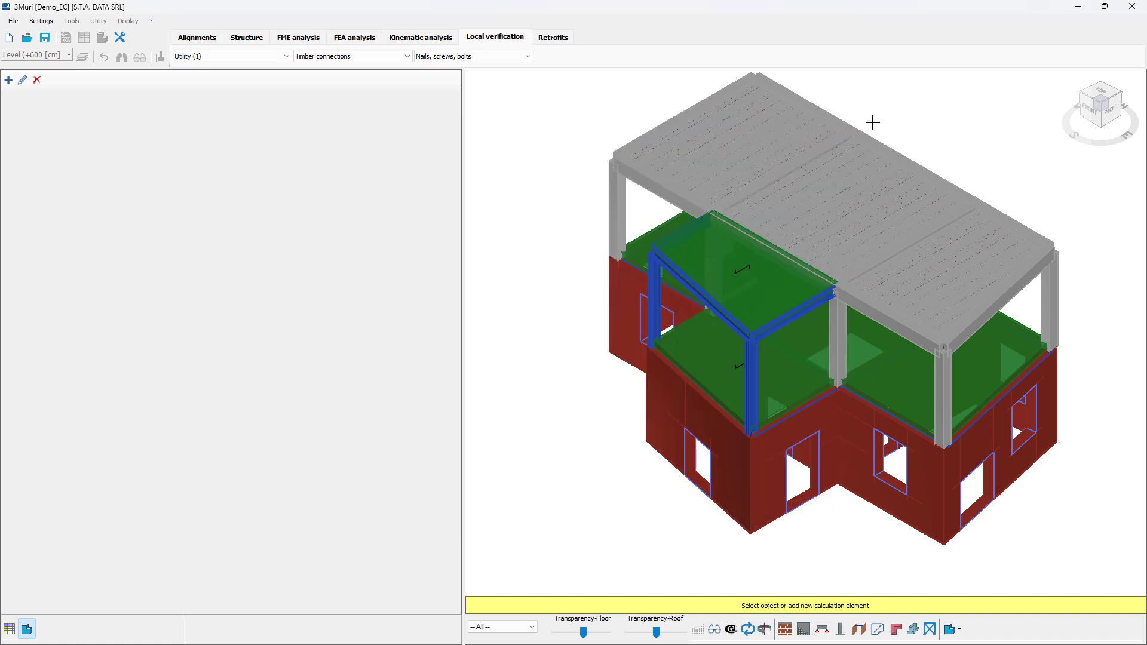
- Switch to Geotechnical with Piles calculation, examine a new item's pile types, calculation methods and test data, and cancel it
click(347, 56)
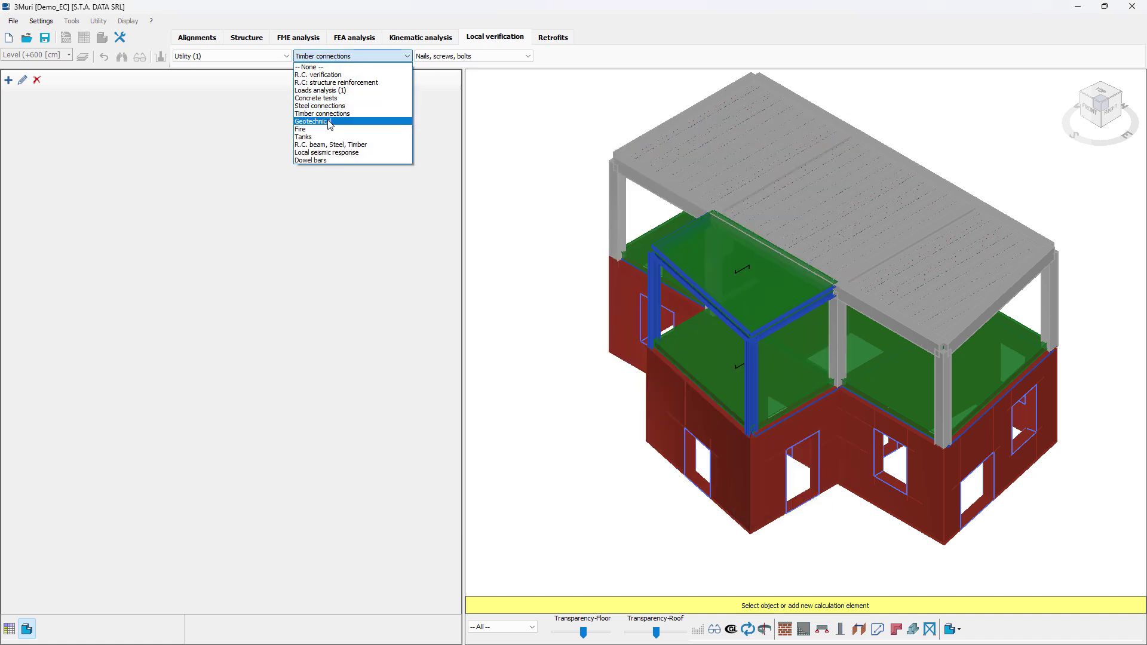
click(331, 114)
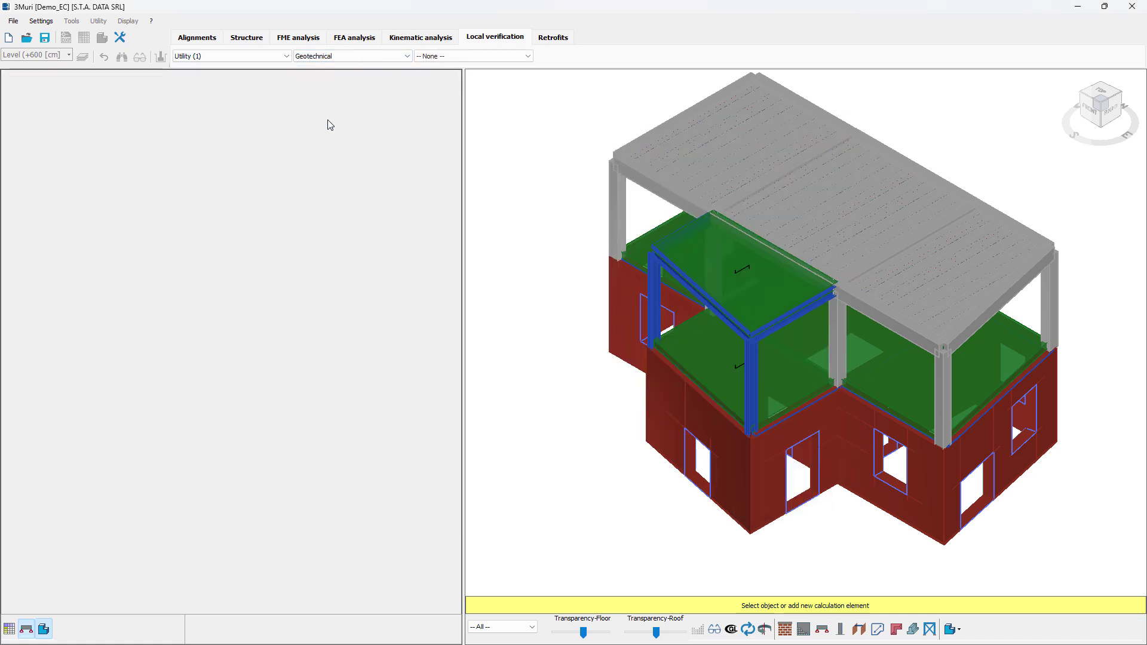
click(456, 58)
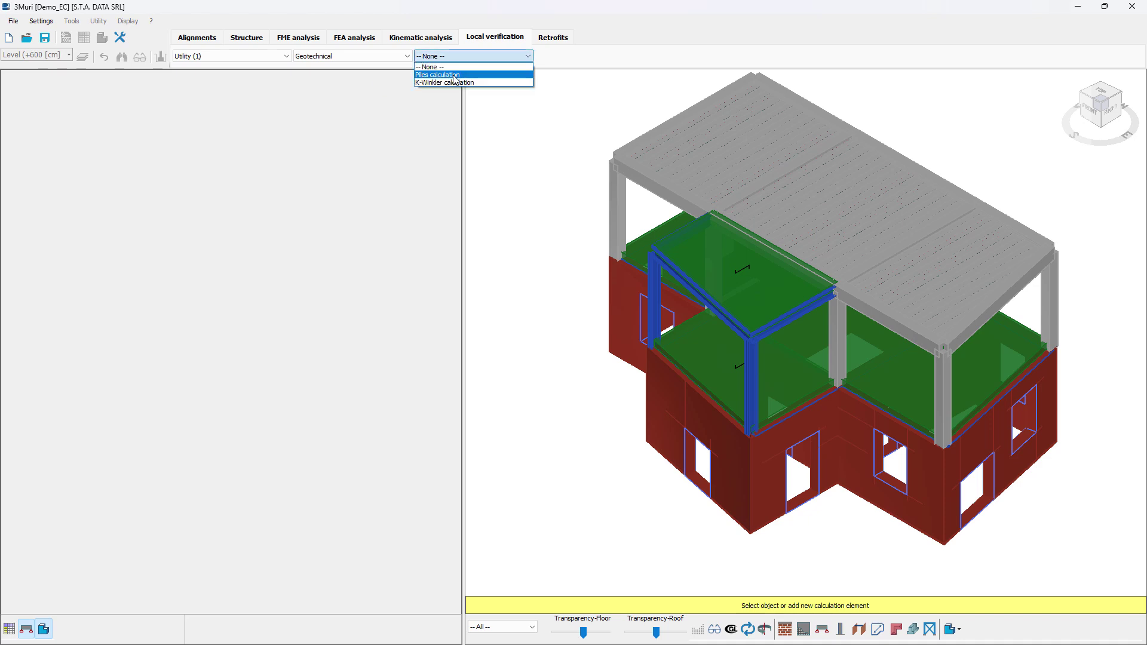
click(454, 74)
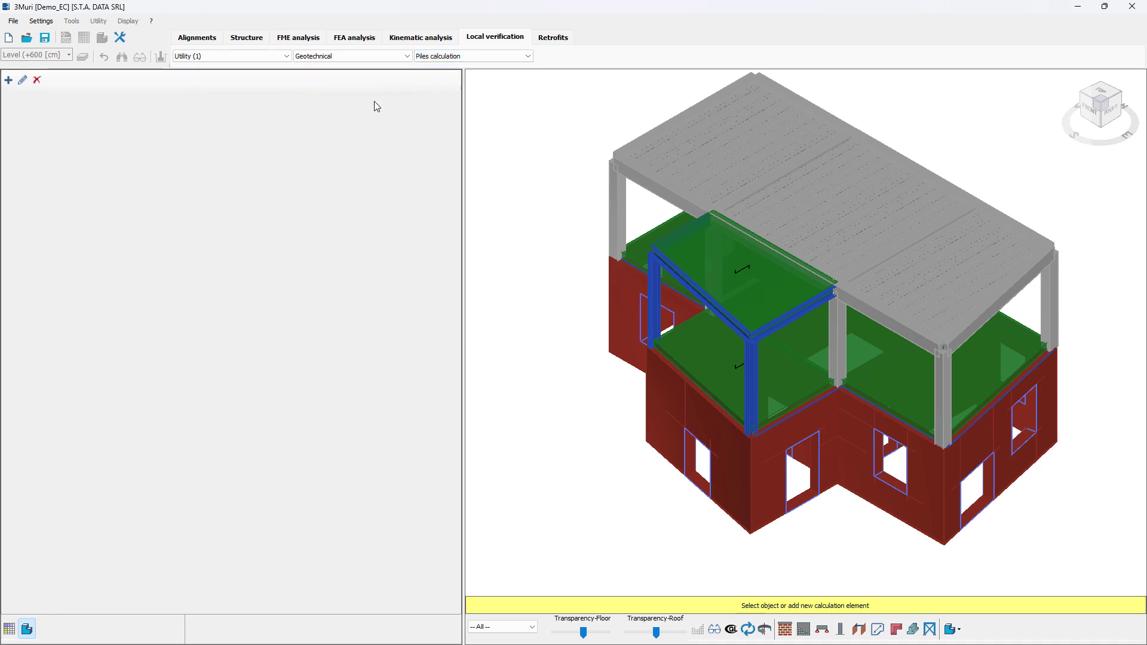
click(8, 80)
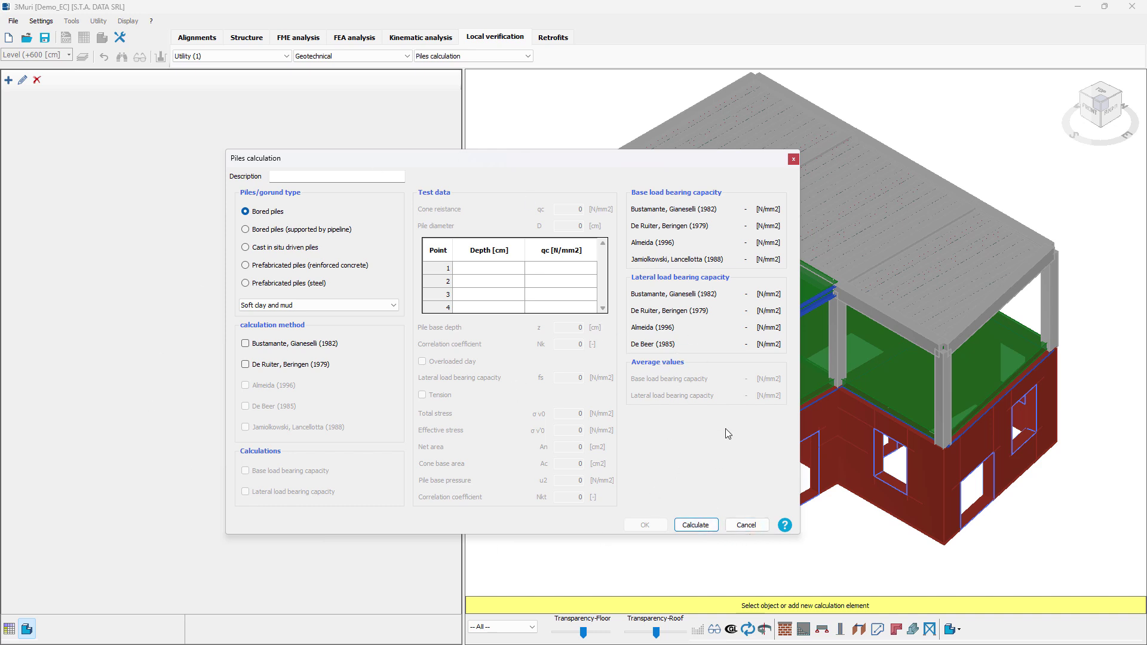
click(746, 526)
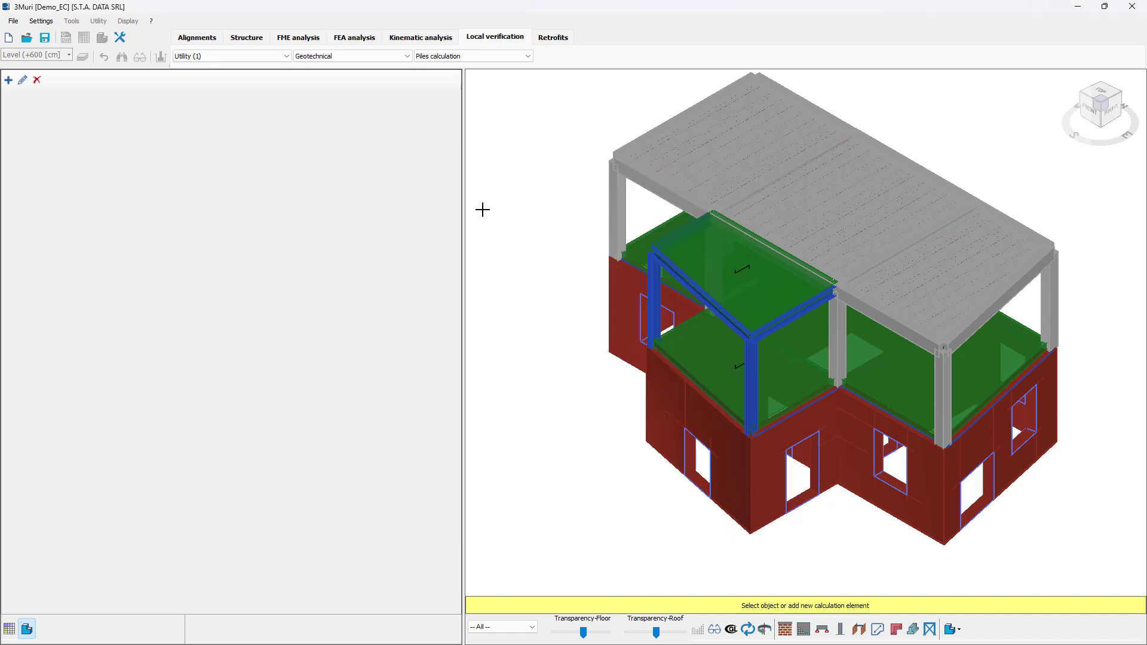
- Switch the geotechnical calculation to K-Winkler, examine a new item's foundation parameters, soil parameters and result methods, and cancel it
click(430, 57)
click(434, 83)
click(8, 79)
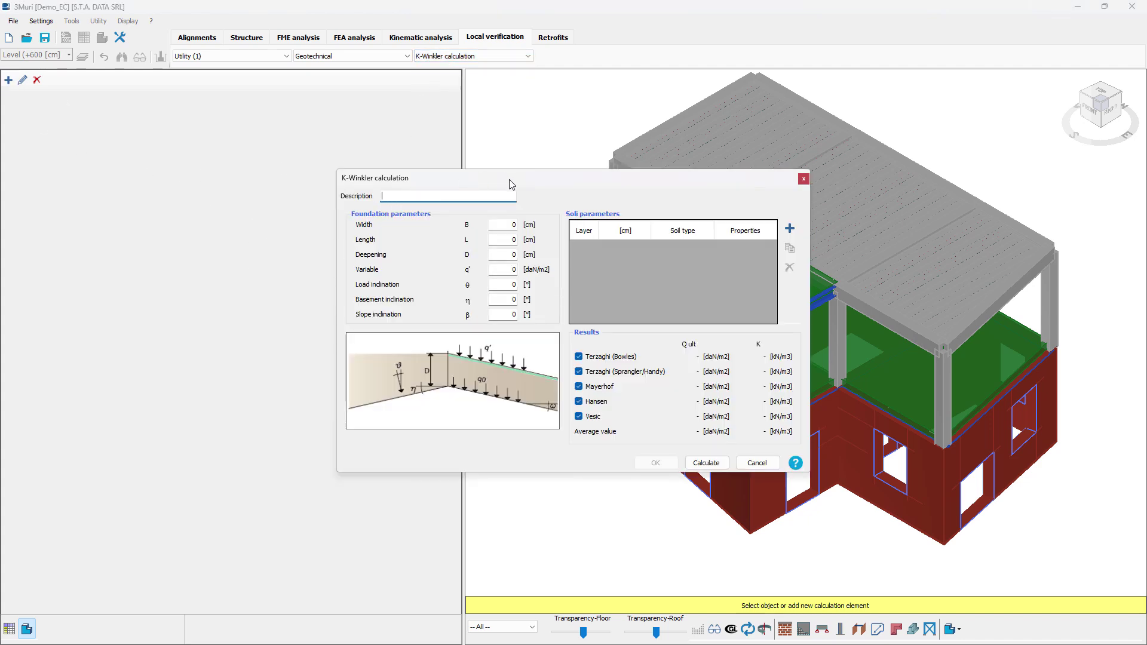
drag(510, 179, 410, 205)
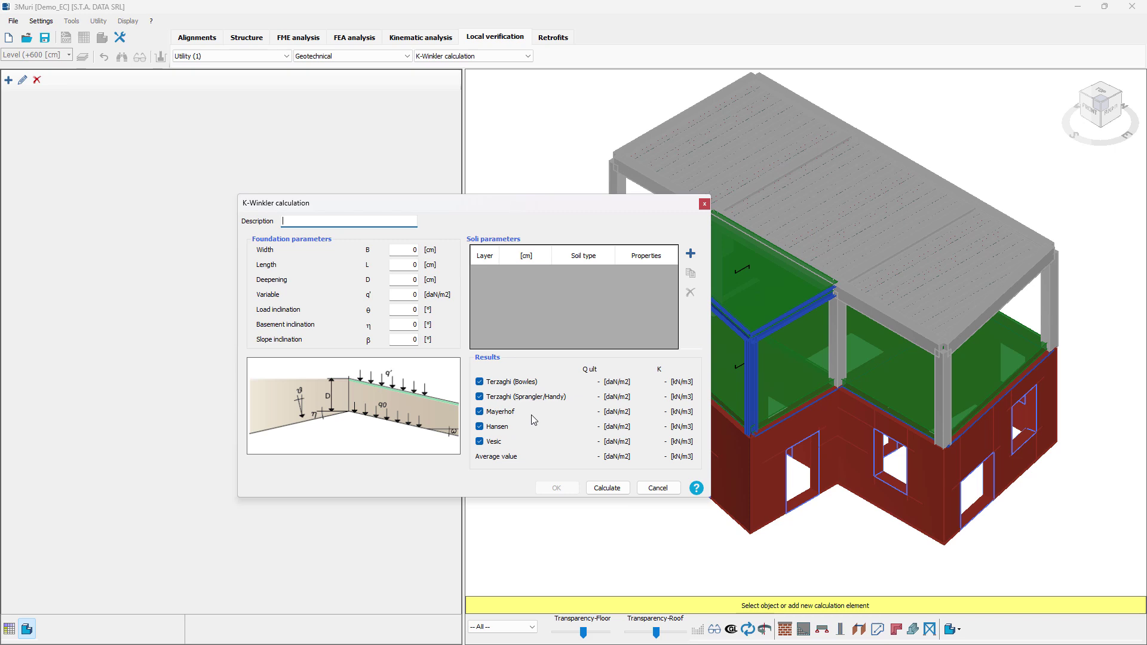
click(658, 488)
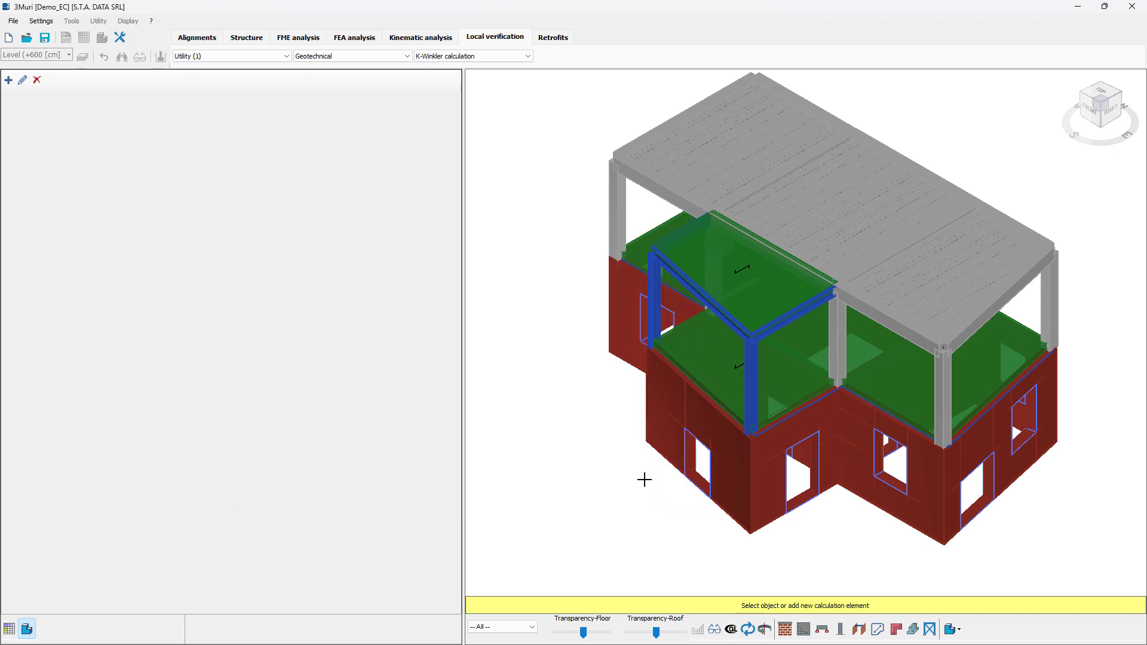
- Switch to Fire with Flexural verification, examine a new item's geometry and verification inputs, and close it without saving
click(352, 56)
click(317, 129)
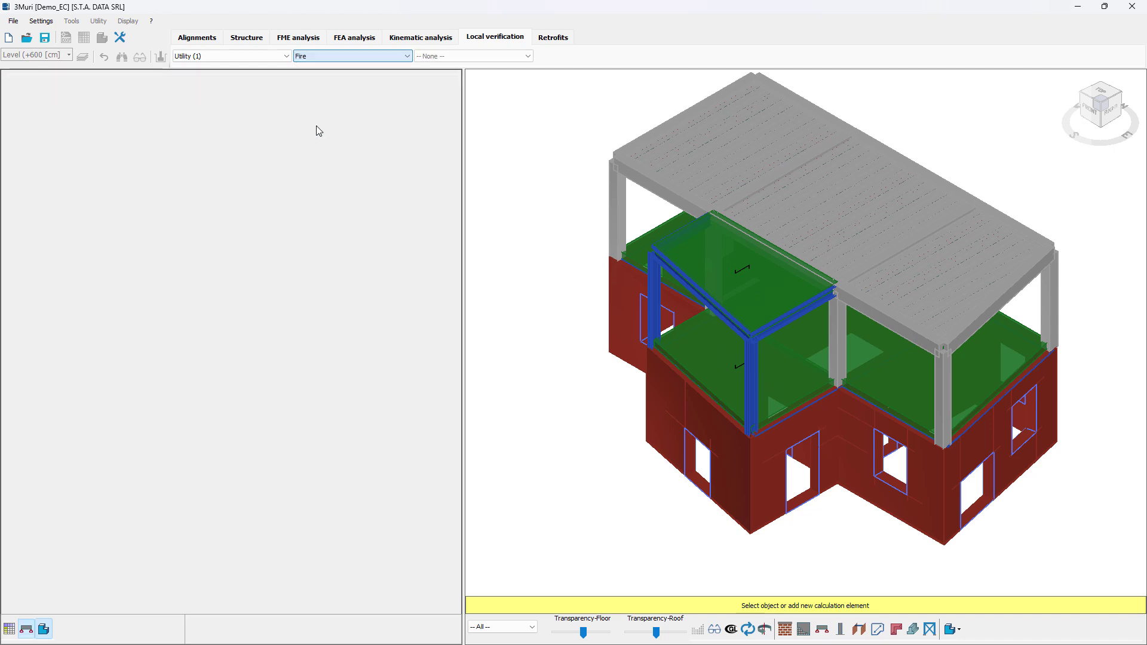
click(455, 57)
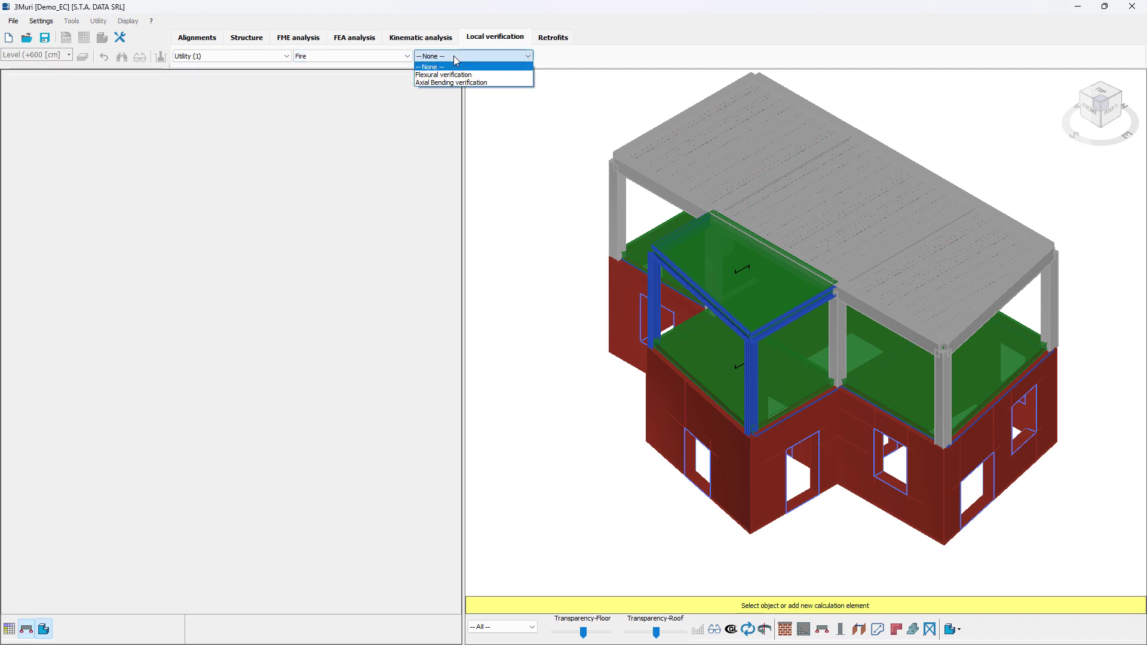
click(478, 76)
click(9, 80)
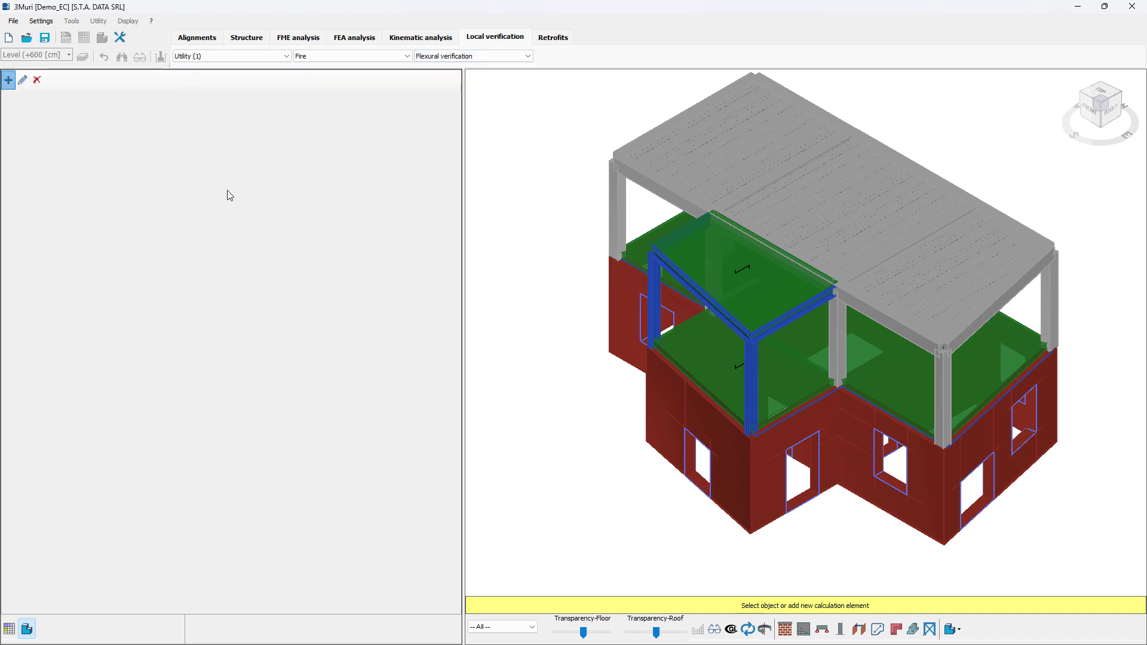
drag(430, 180, 387, 182)
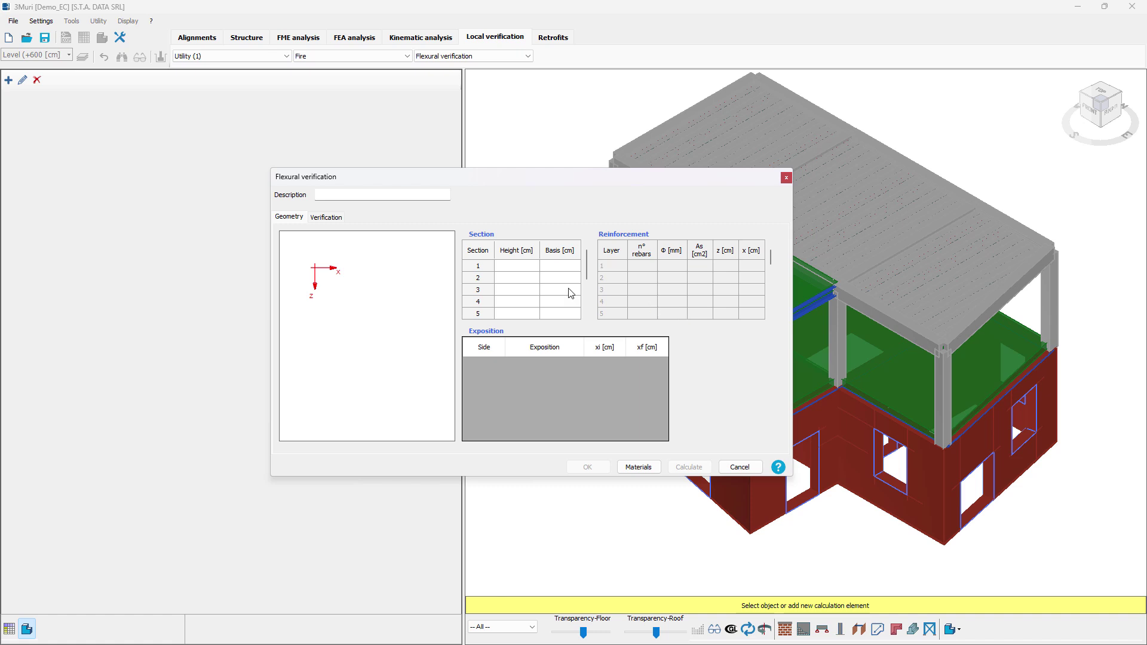
click(325, 219)
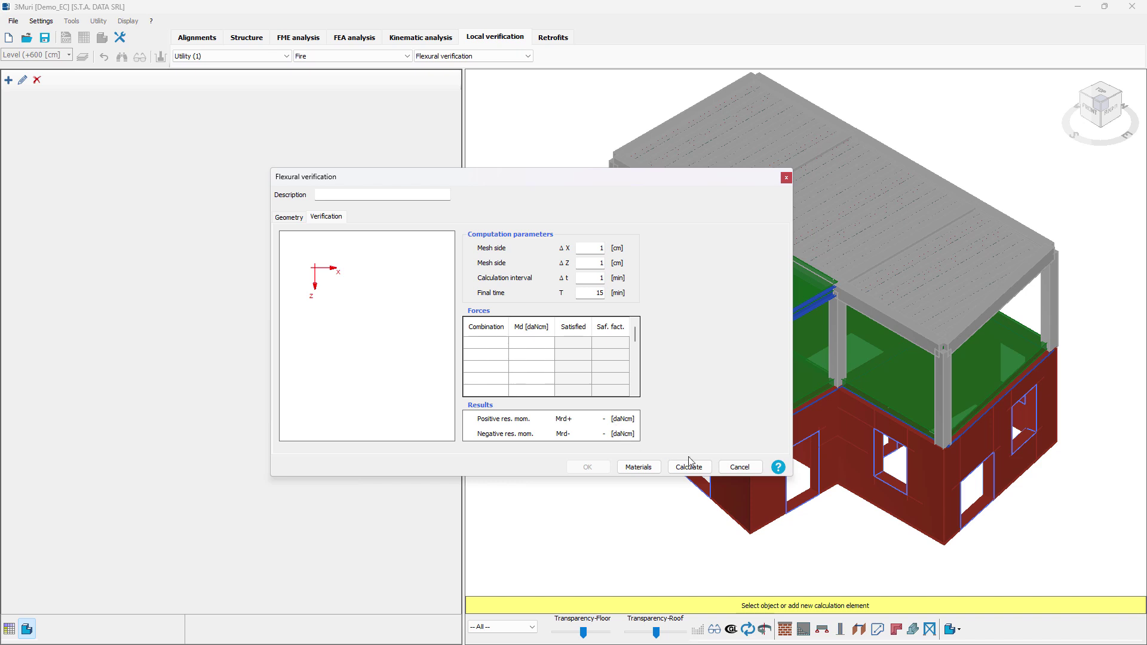
click(786, 178)
- Switch the fire calculation to Axial Bending verification, examine a new item's section geometry and computation parameters, and close it without saving
click(452, 56)
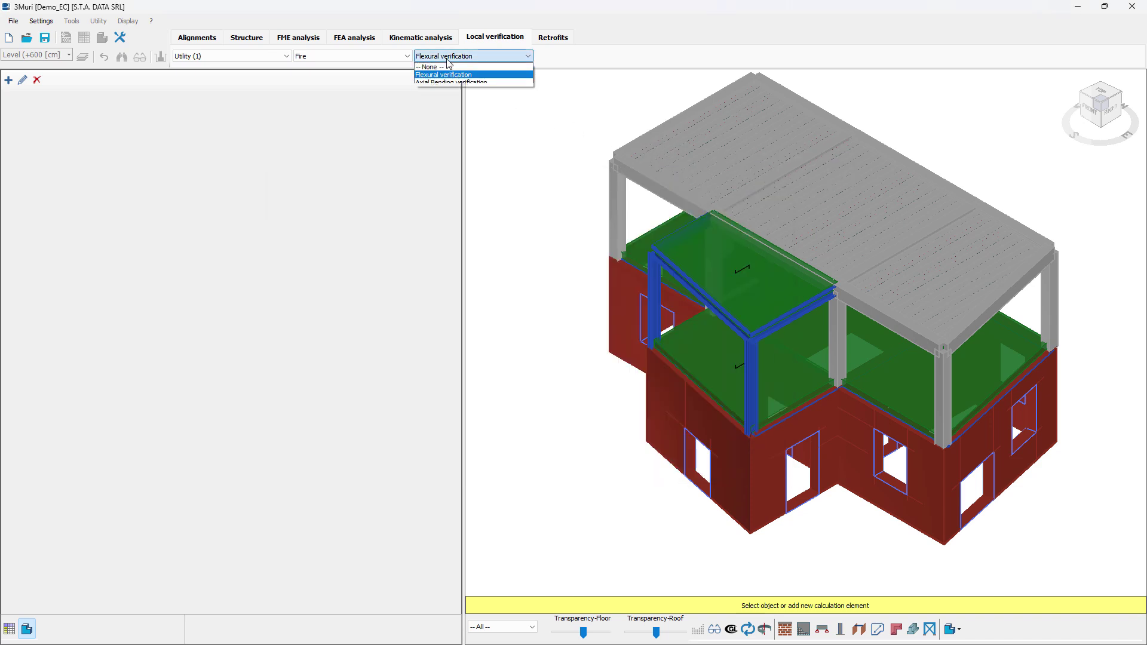
click(427, 83)
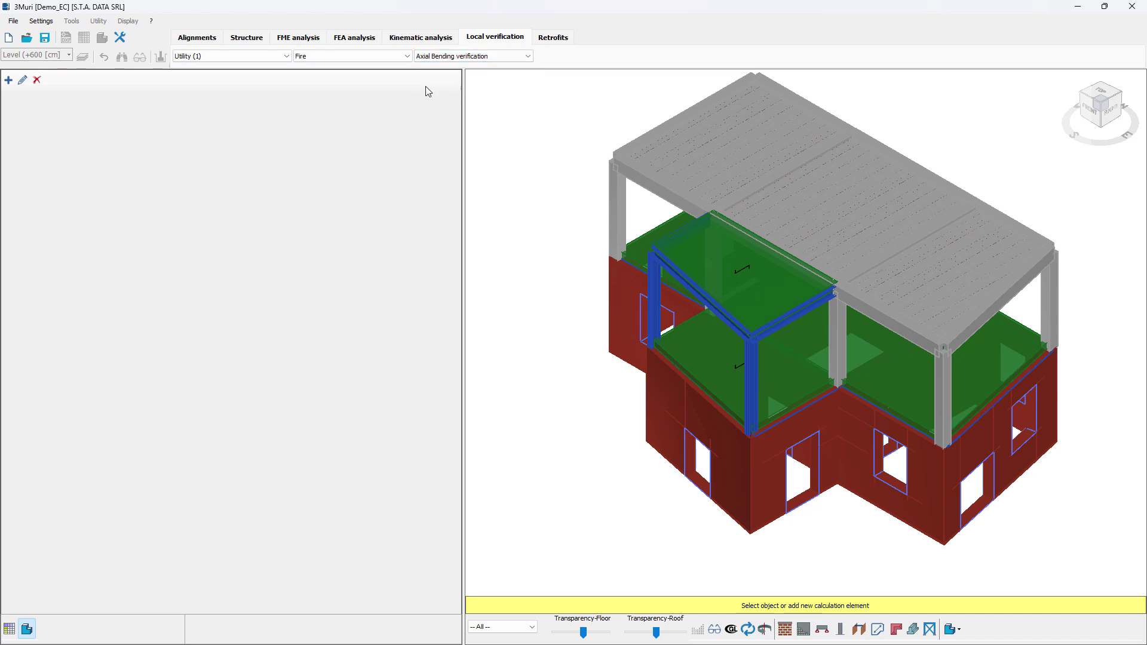
click(8, 80)
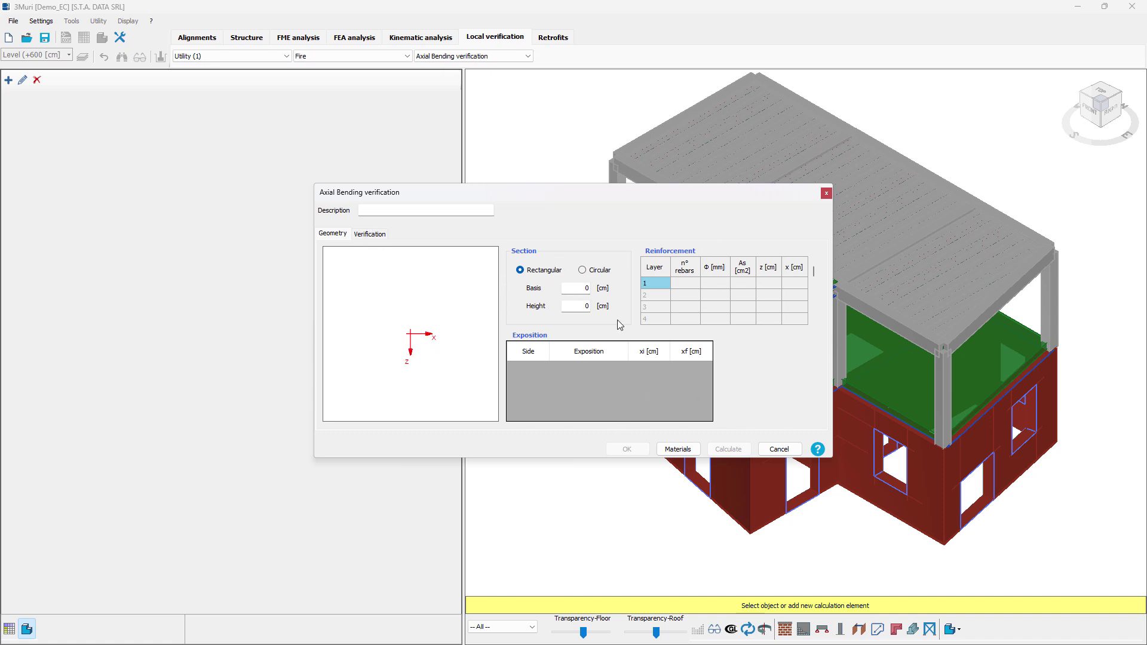
click(371, 235)
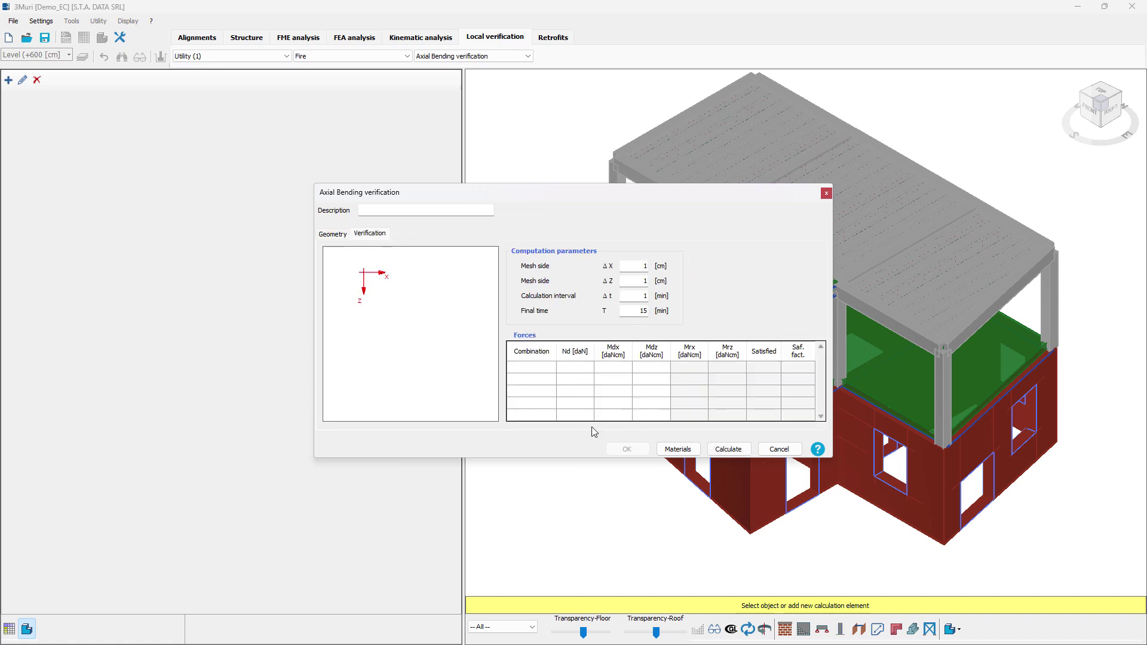
click(826, 193)
- Switch the utility calculation to Tanks, examine a new item's tank and seismic data and stress distribution components, and close it without saving
click(359, 56)
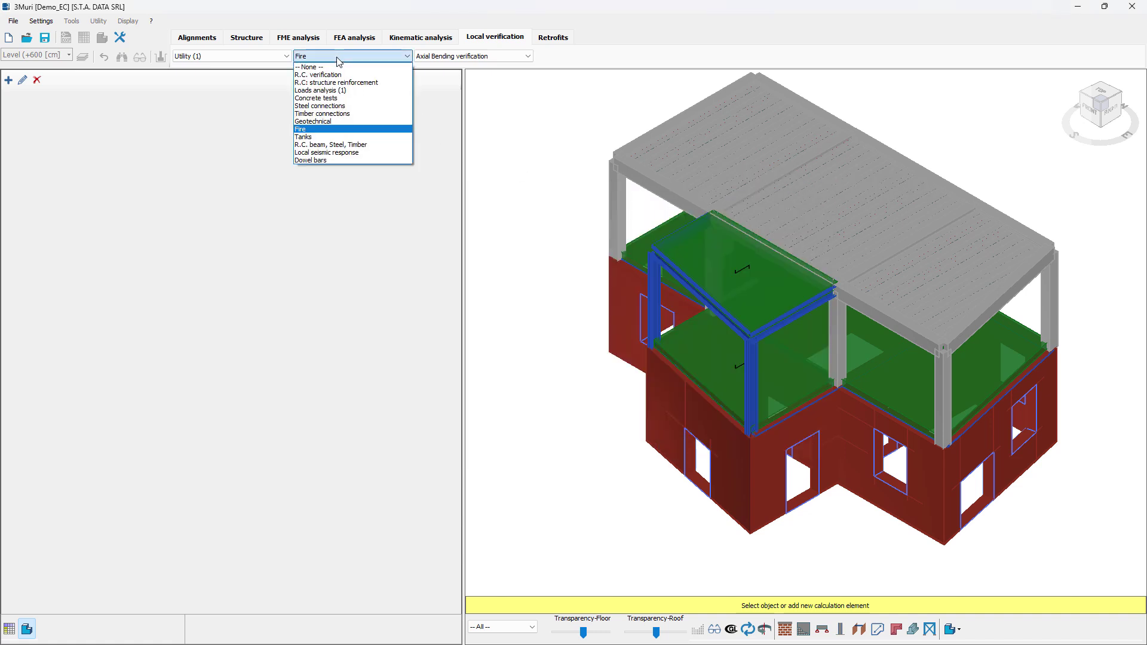
click(308, 137)
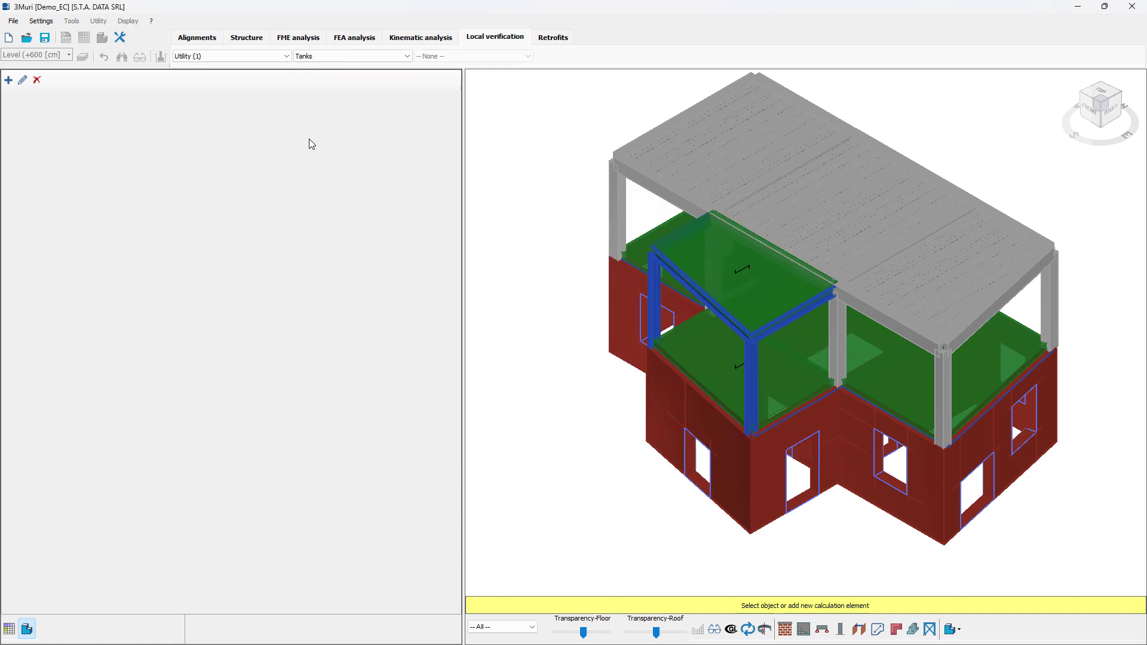
click(8, 80)
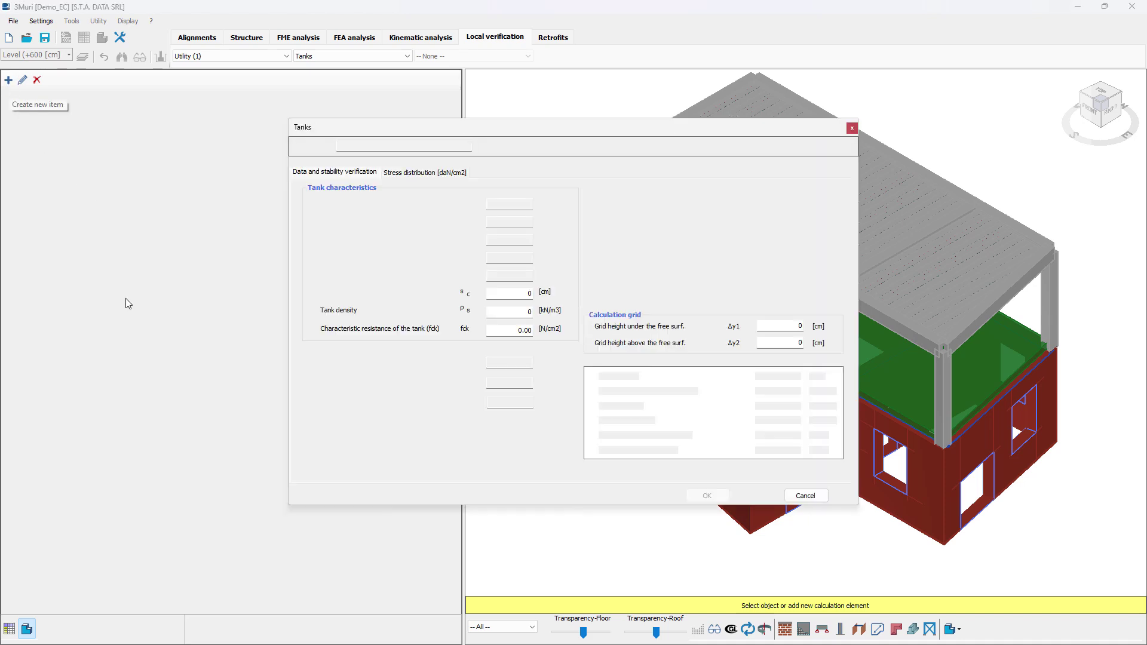
drag(475, 139, 459, 157)
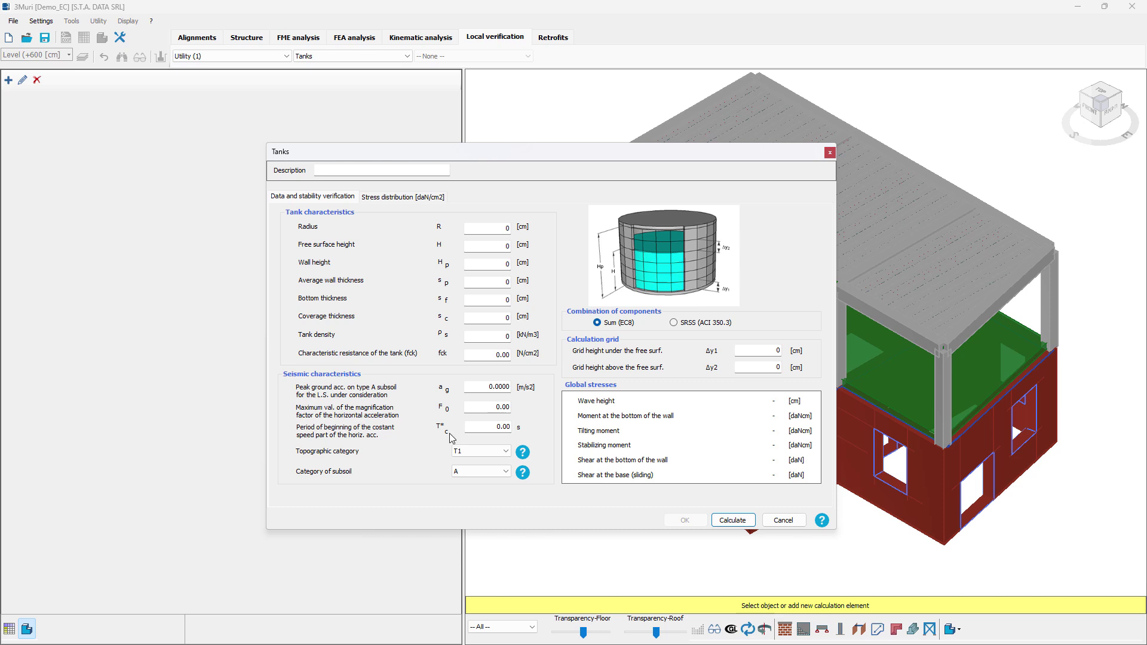
click(388, 199)
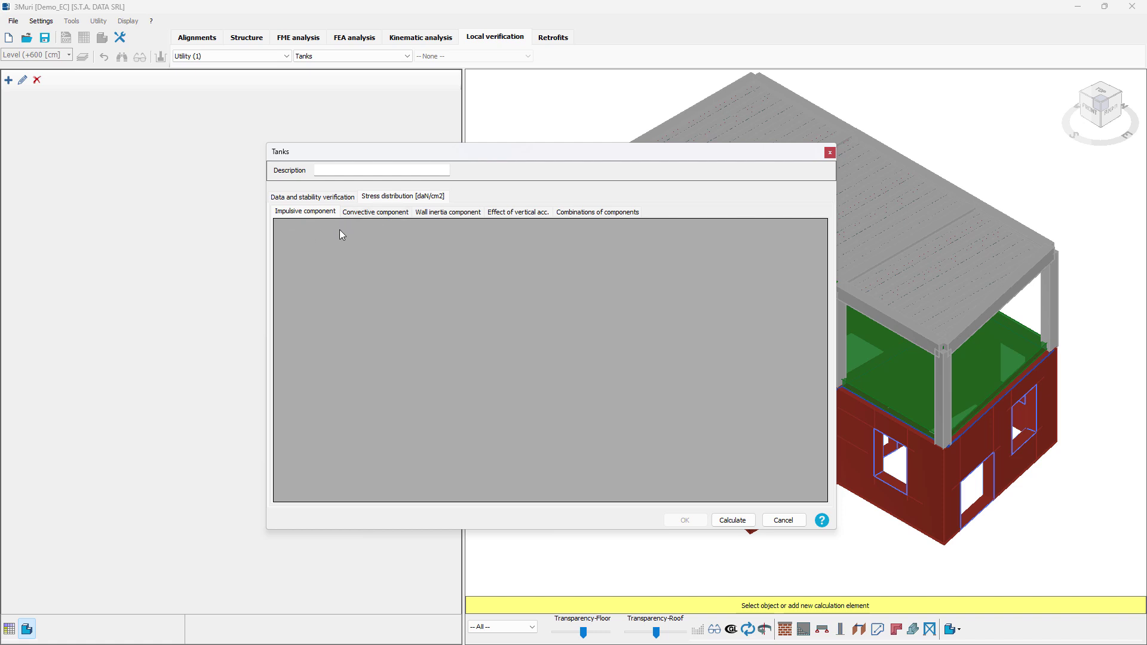
click(376, 213)
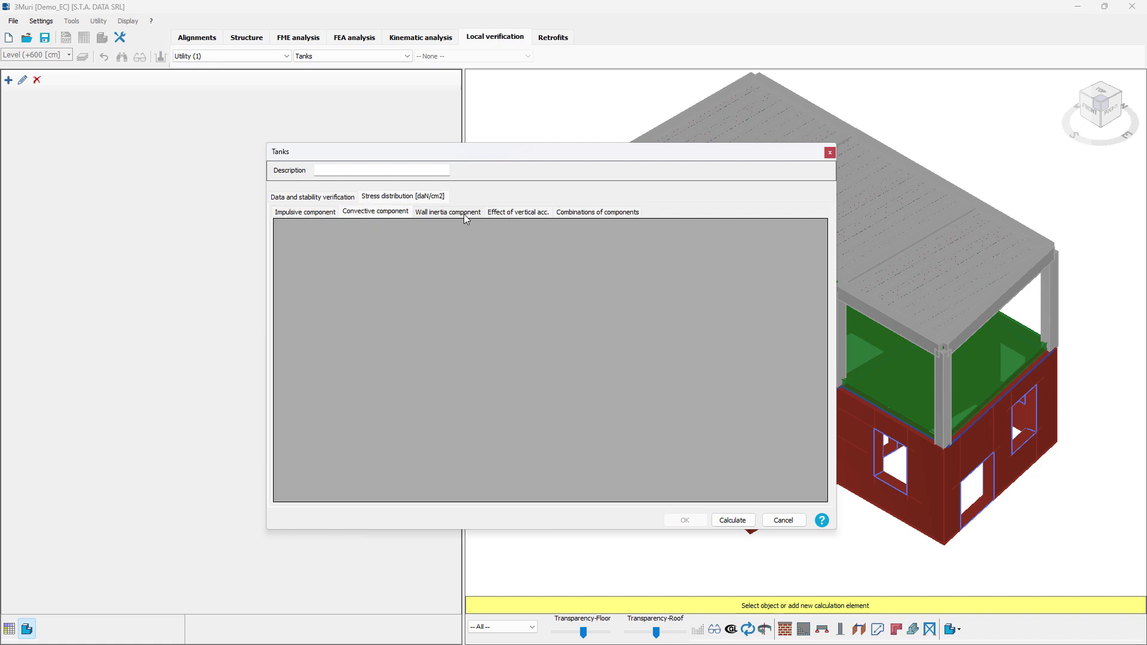
click(324, 197)
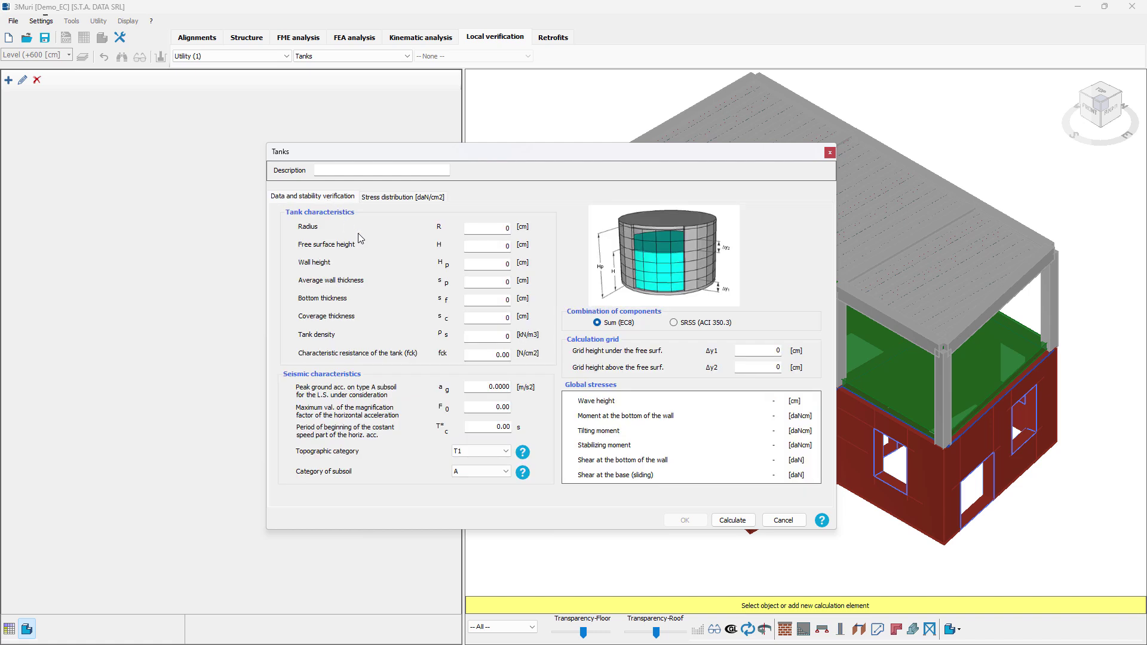
click(830, 153)
- Switch to R.C. beam, Steel, Timber, start a new item and examine its static scheme and reinforced concrete, steel and timber inputs
click(365, 58)
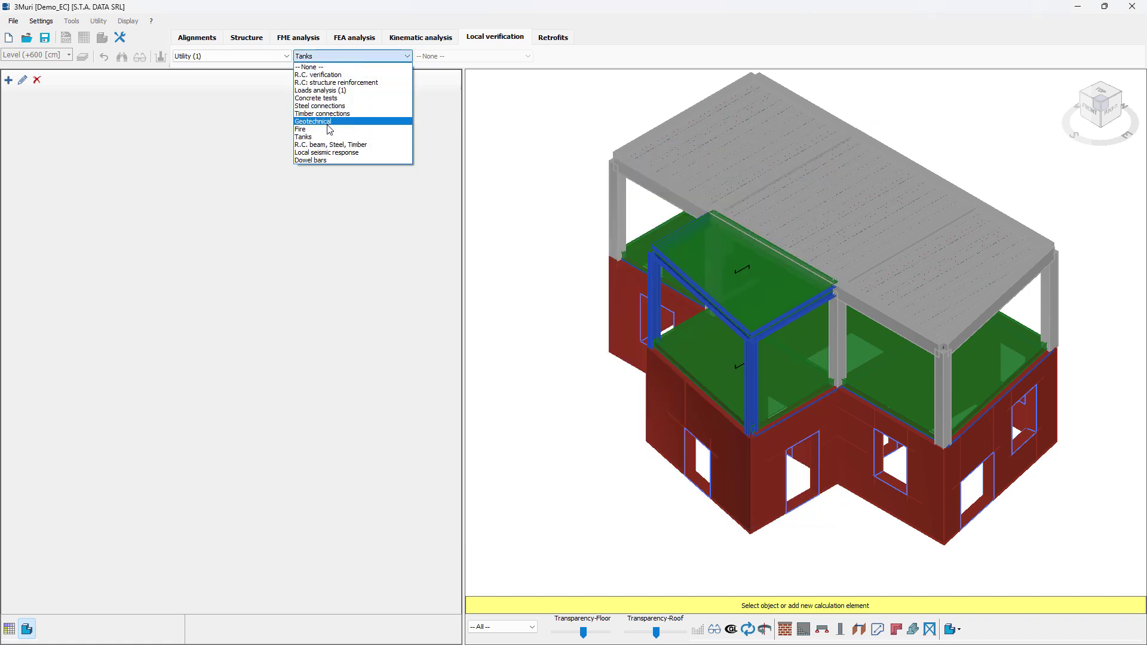
click(344, 145)
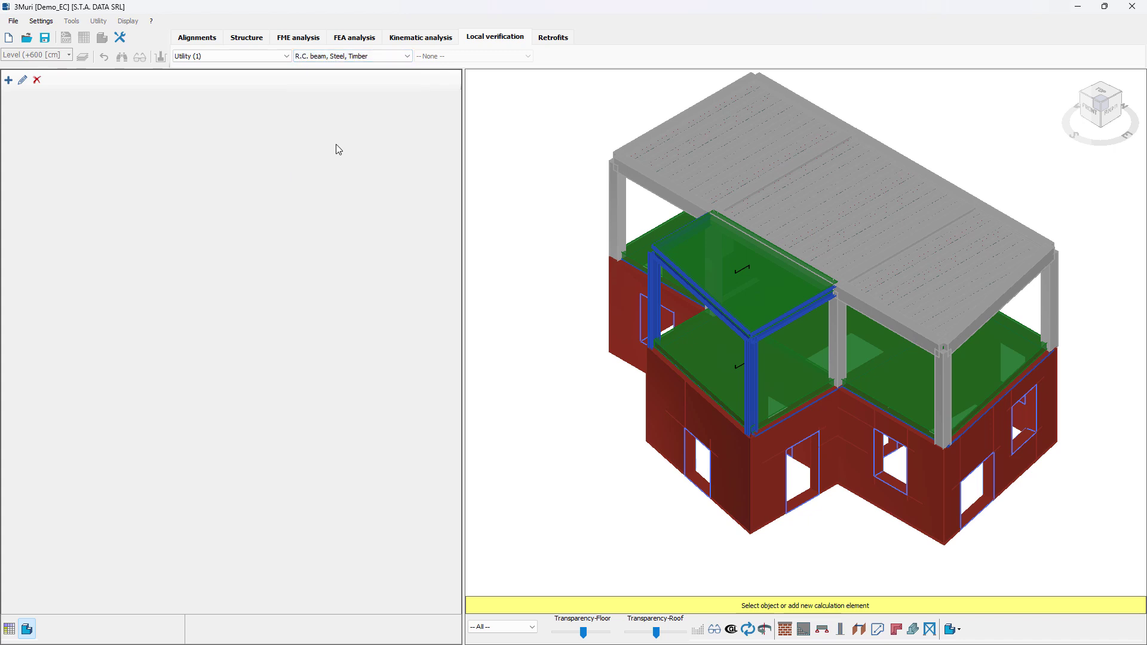
click(6, 83)
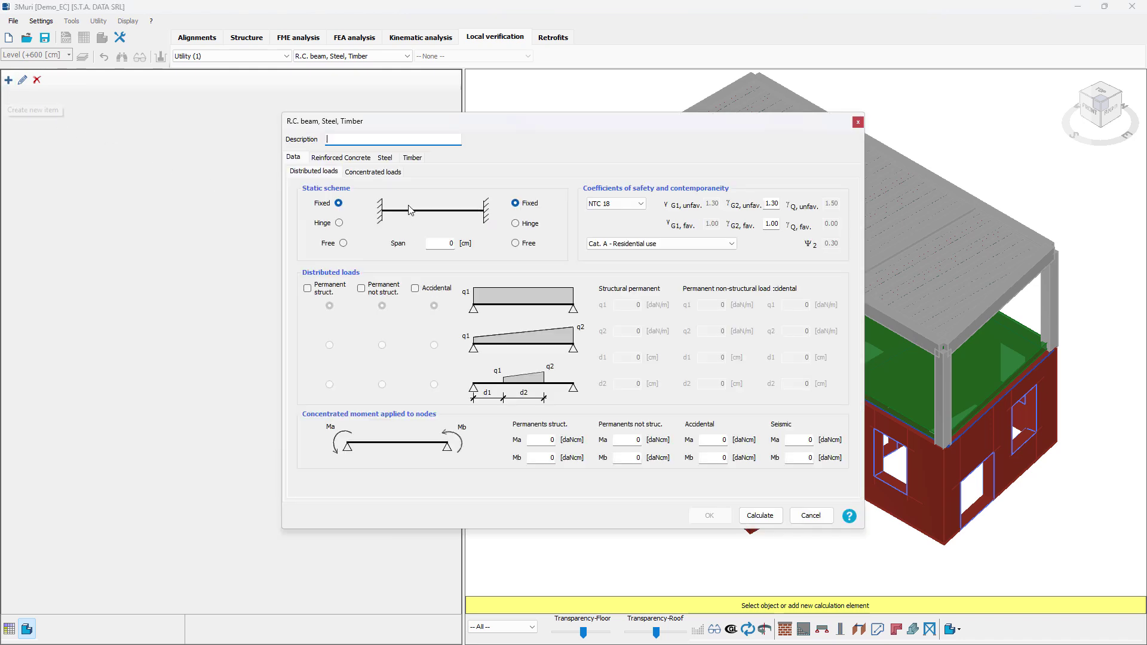
drag(455, 127, 404, 184)
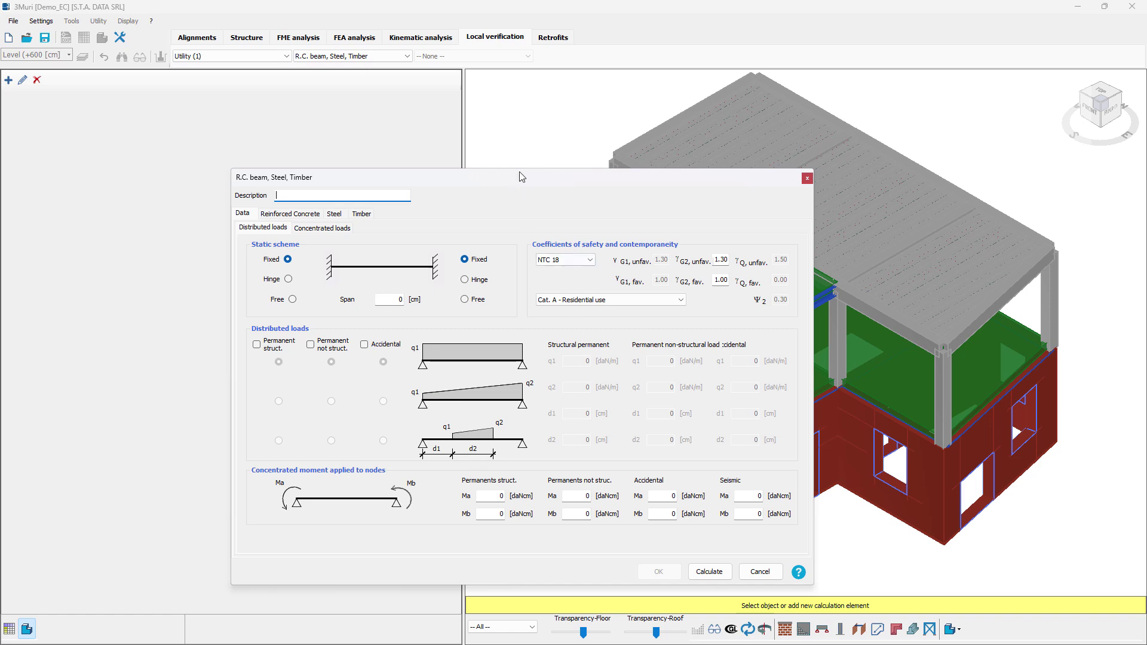
drag(516, 176, 522, 134)
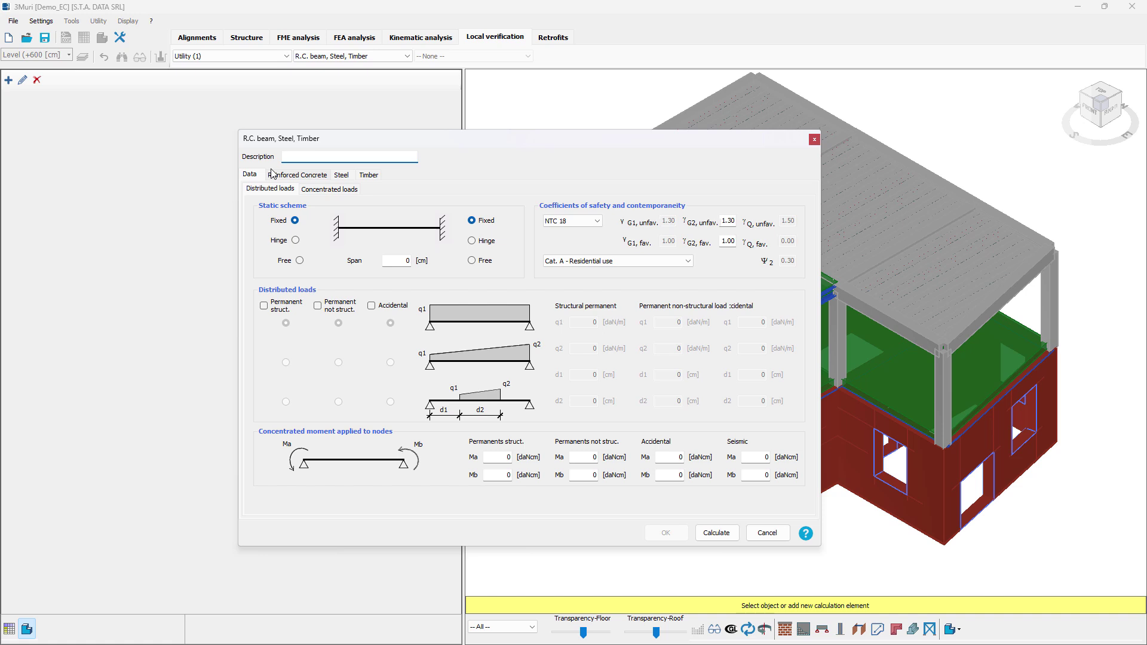
click(301, 178)
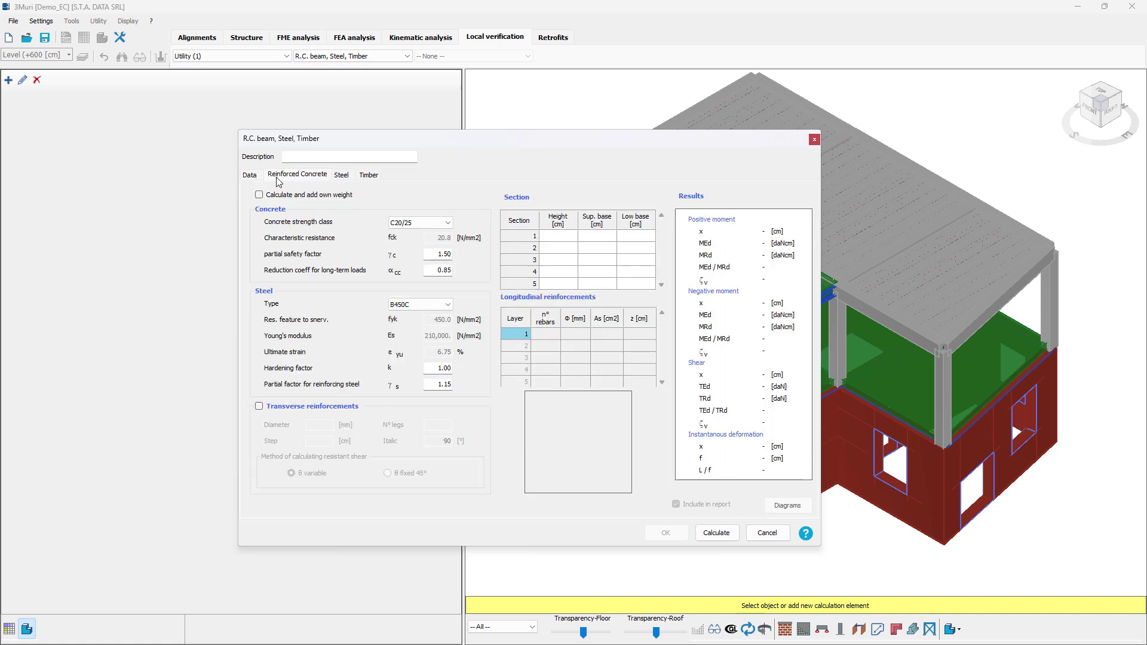
click(340, 175)
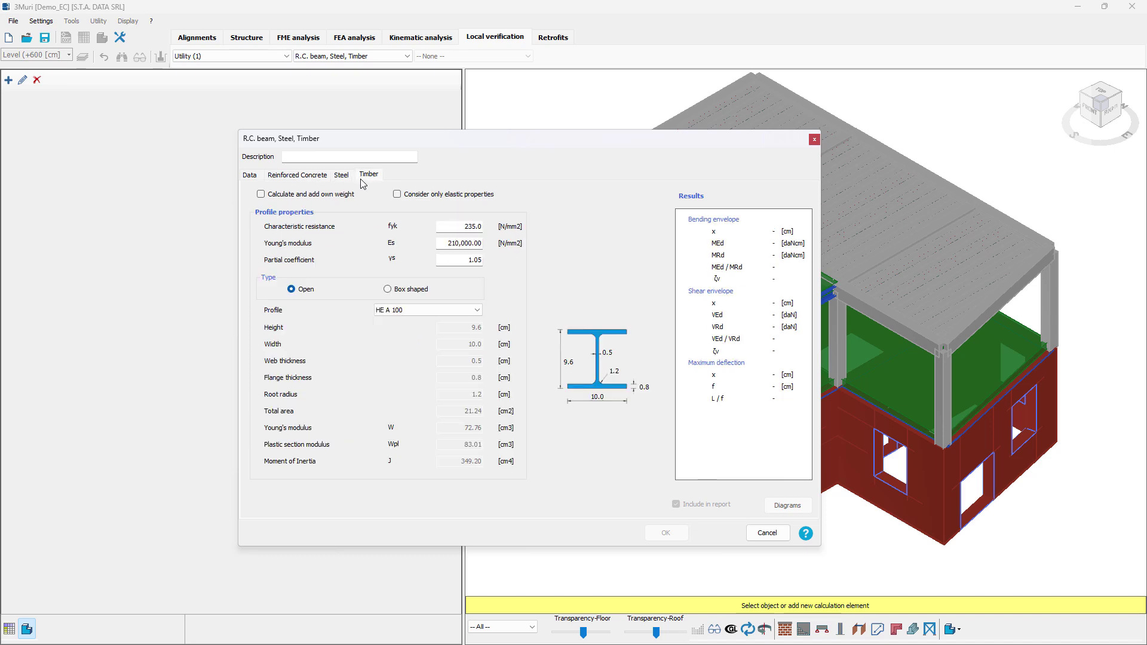
click(369, 174)
- Examine the beam item's distributed and concentrated loads and the available standards for its safety coefficients, and close it without saving
click(250, 175)
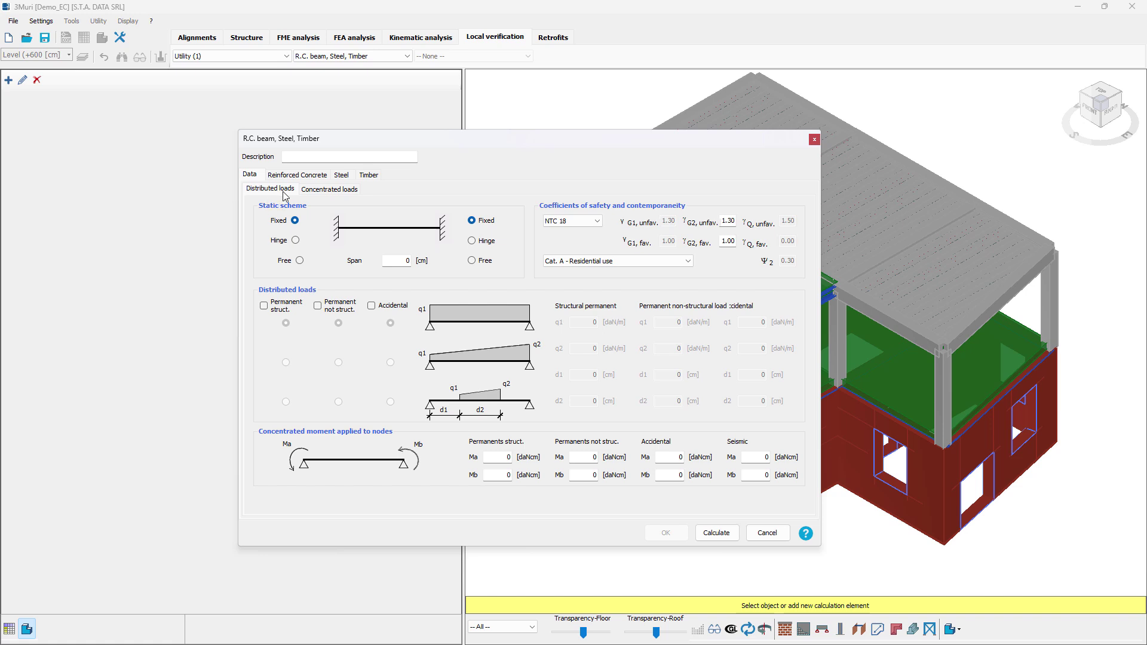
click(317, 191)
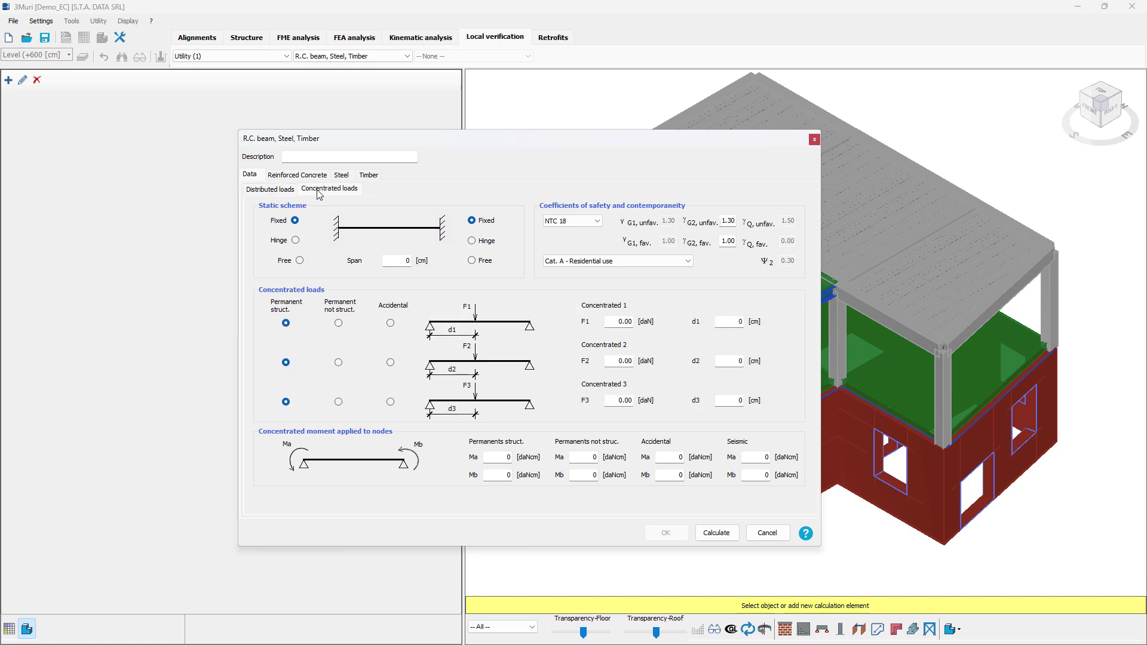
click(280, 193)
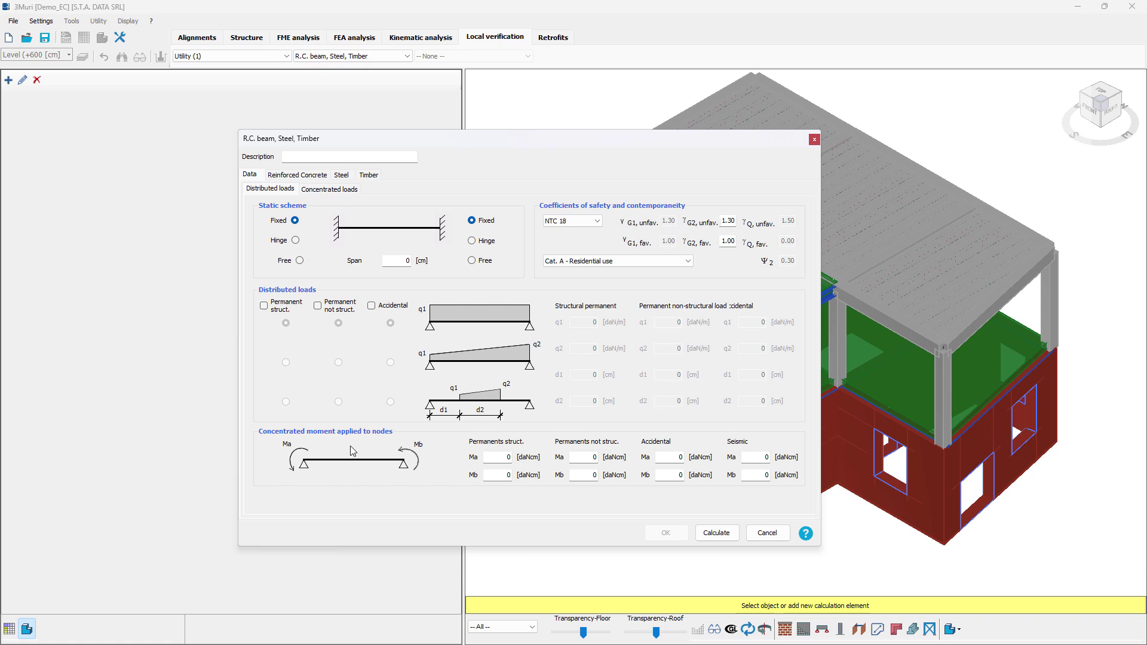
click(591, 223)
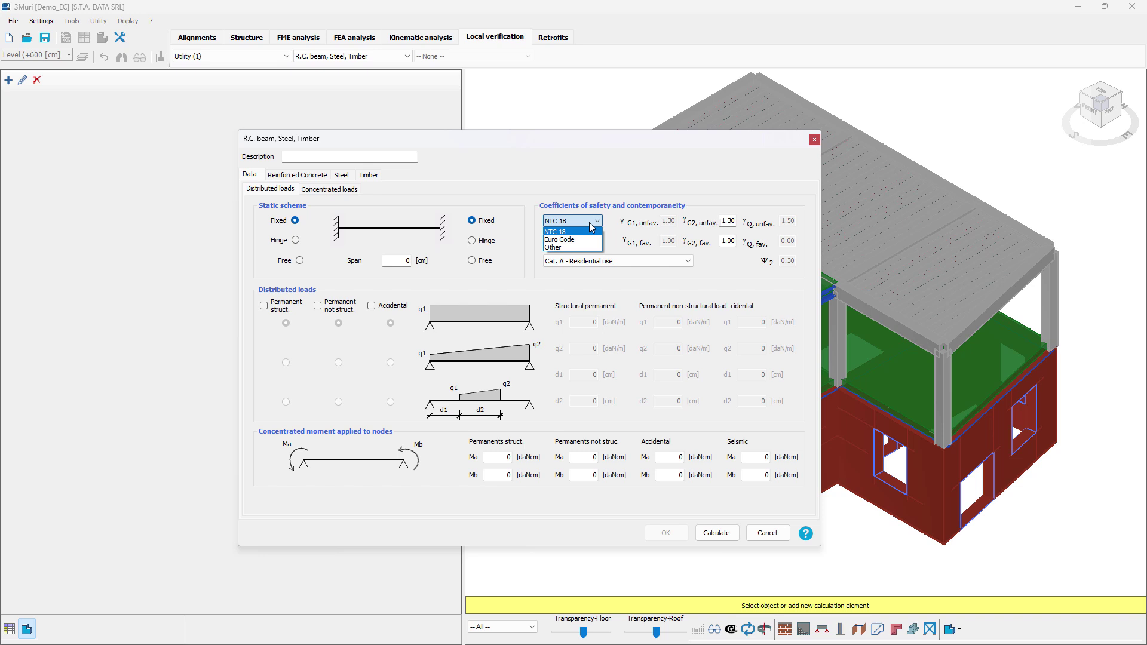
click(591, 224)
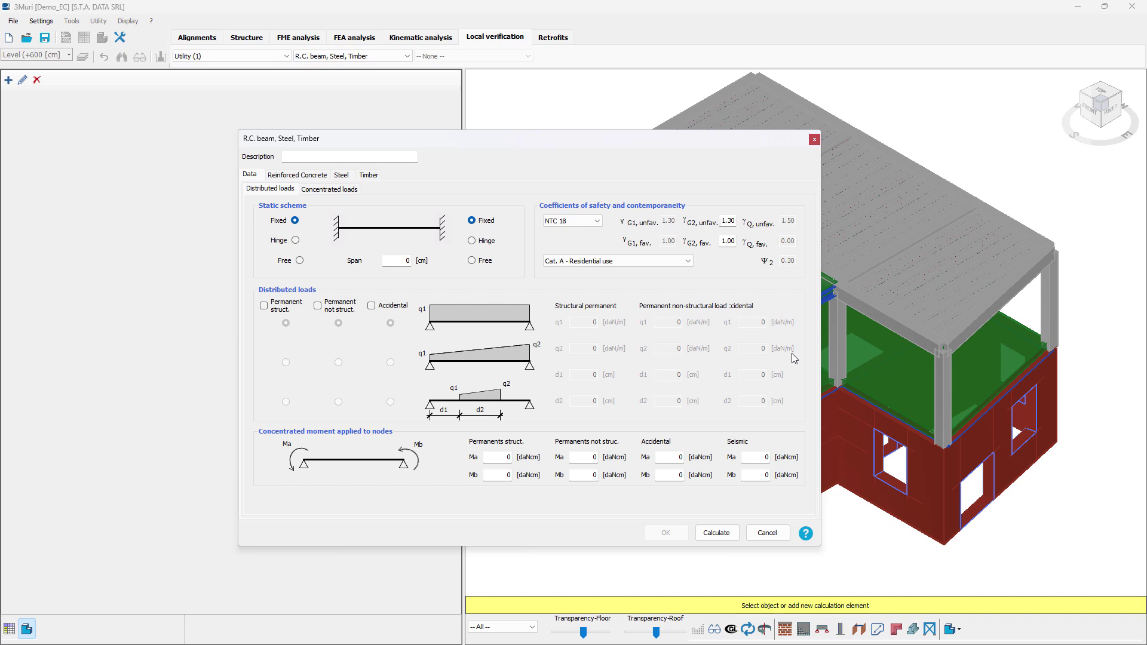
click(814, 141)
- Switch to Local seismic response, examine a new item's spectrum diagram and spectrum parameters, and close it without saving
click(359, 56)
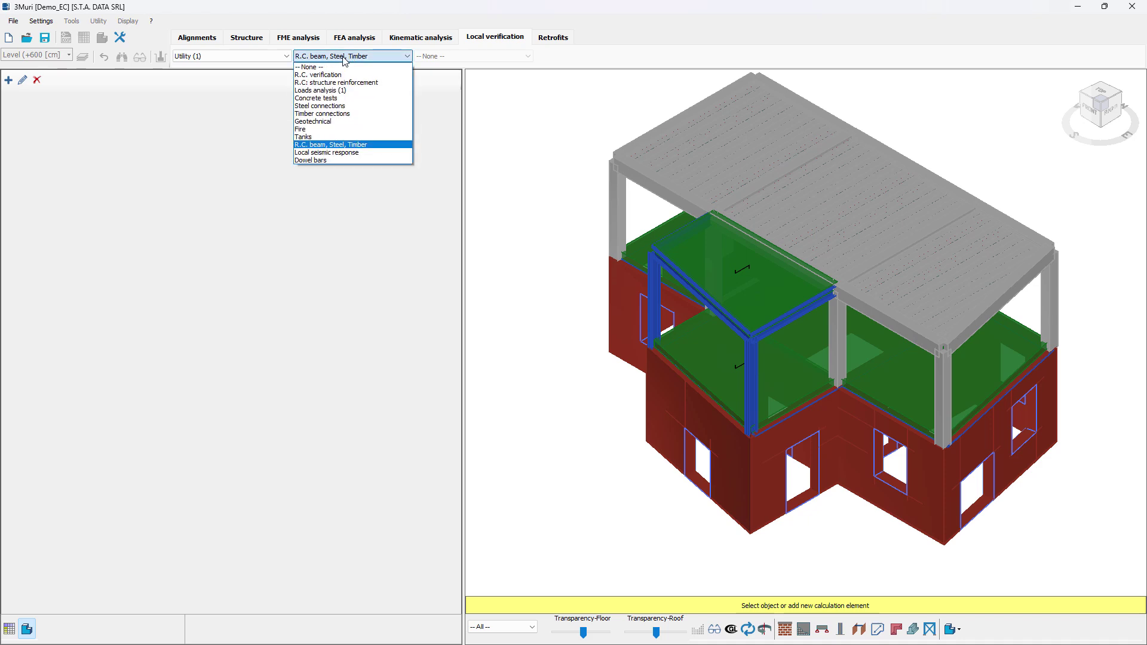
click(317, 153)
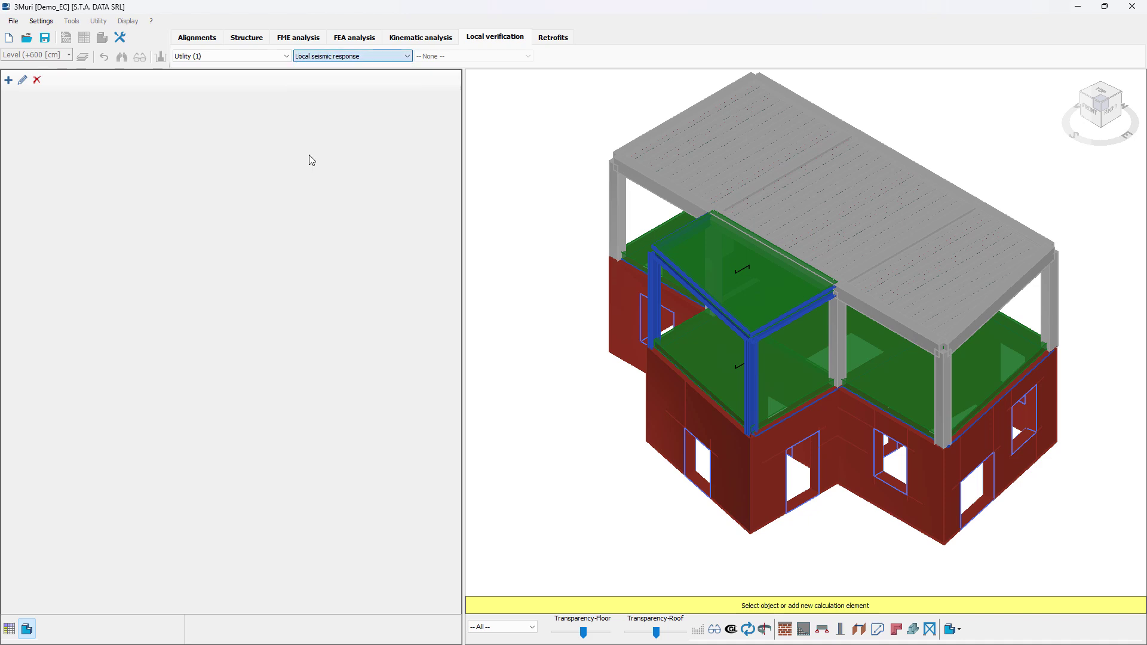
click(8, 79)
drag(436, 146, 366, 179)
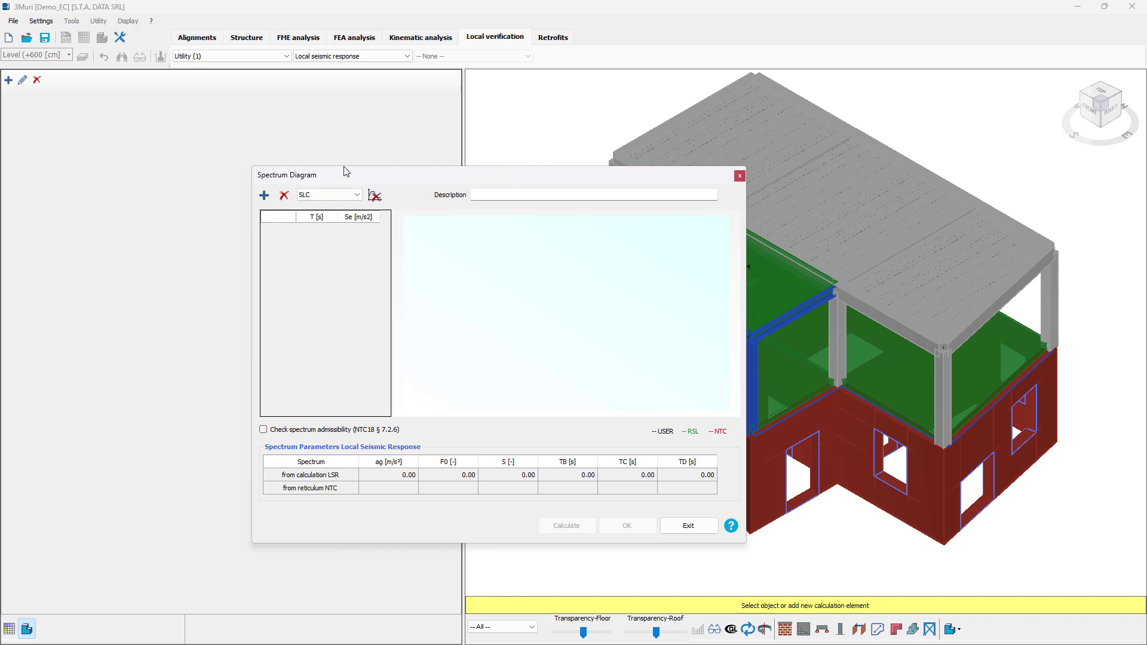
drag(345, 172, 322, 160)
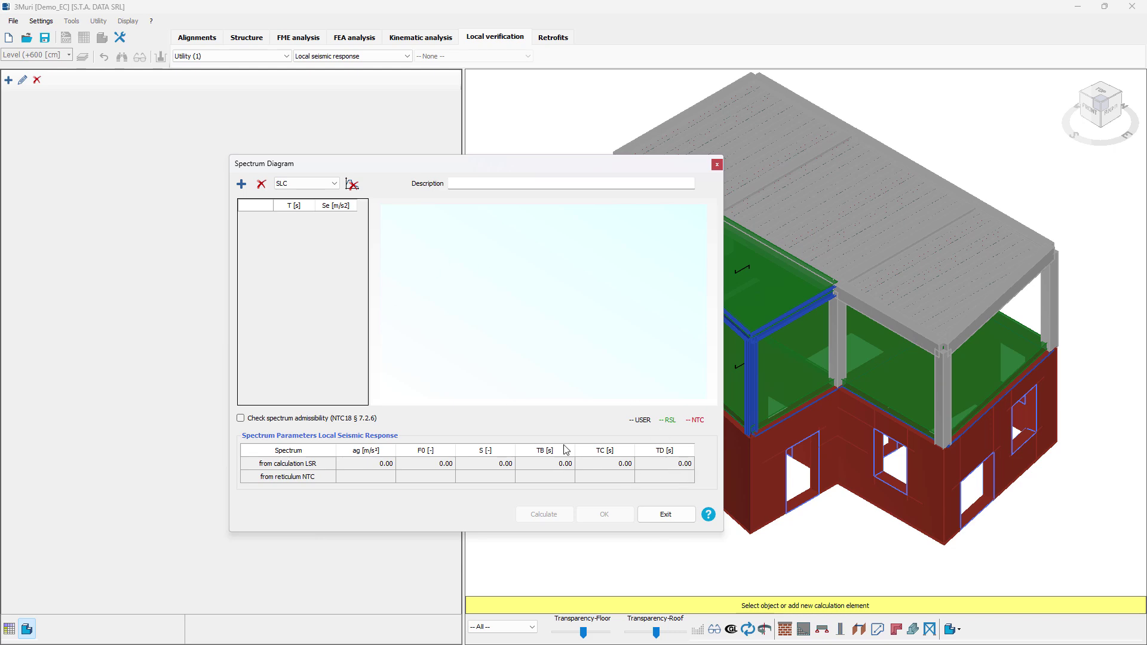
click(717, 164)
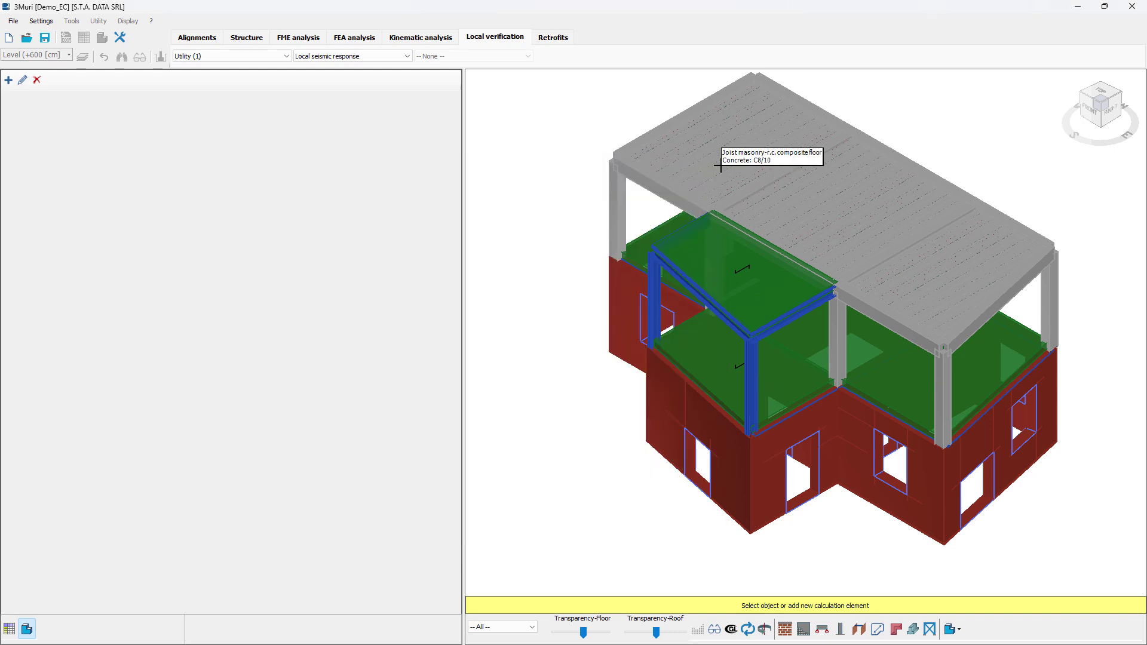
- Switch to Dowel bars, examine a new item's constraint types, input data and result fields, and close it without saving
click(353, 55)
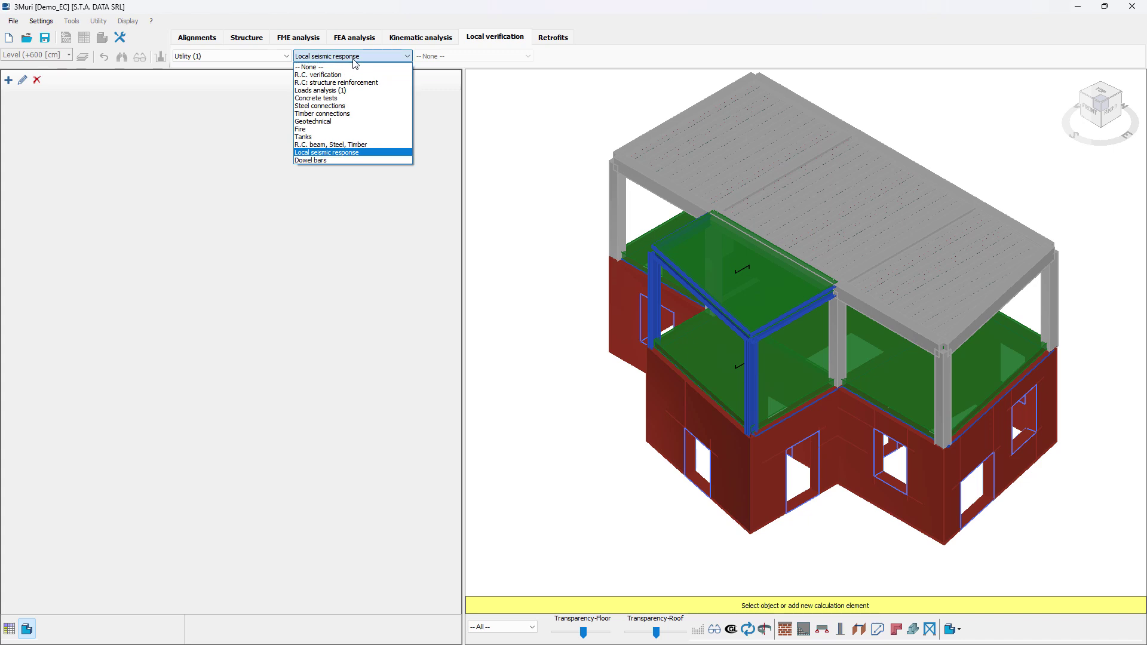
click(331, 162)
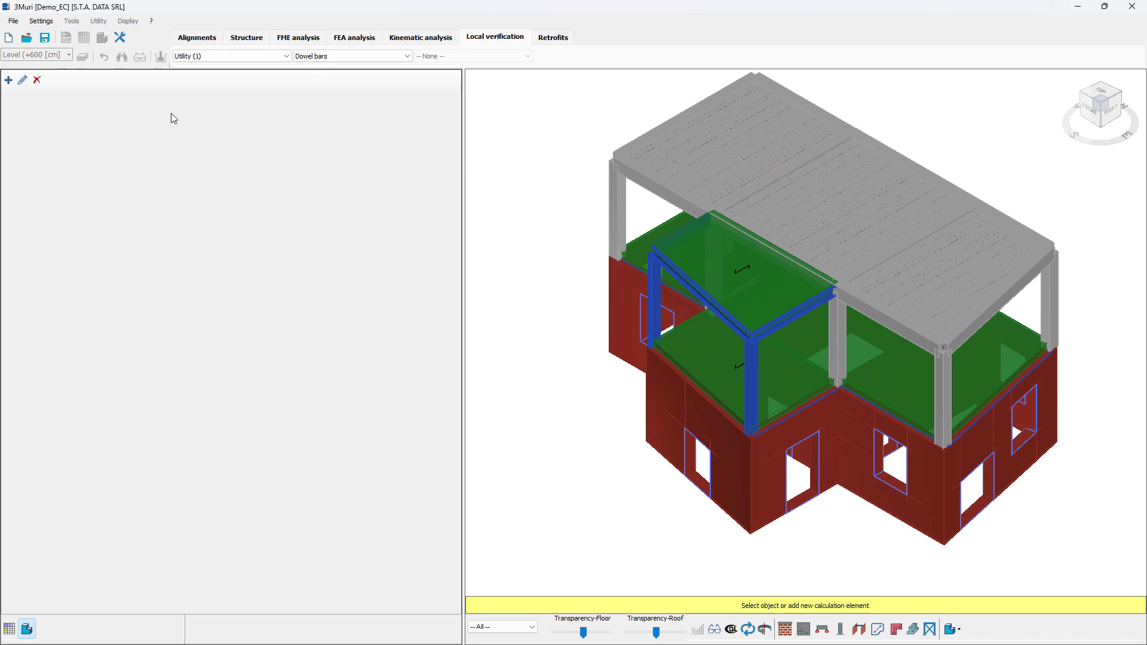
click(8, 80)
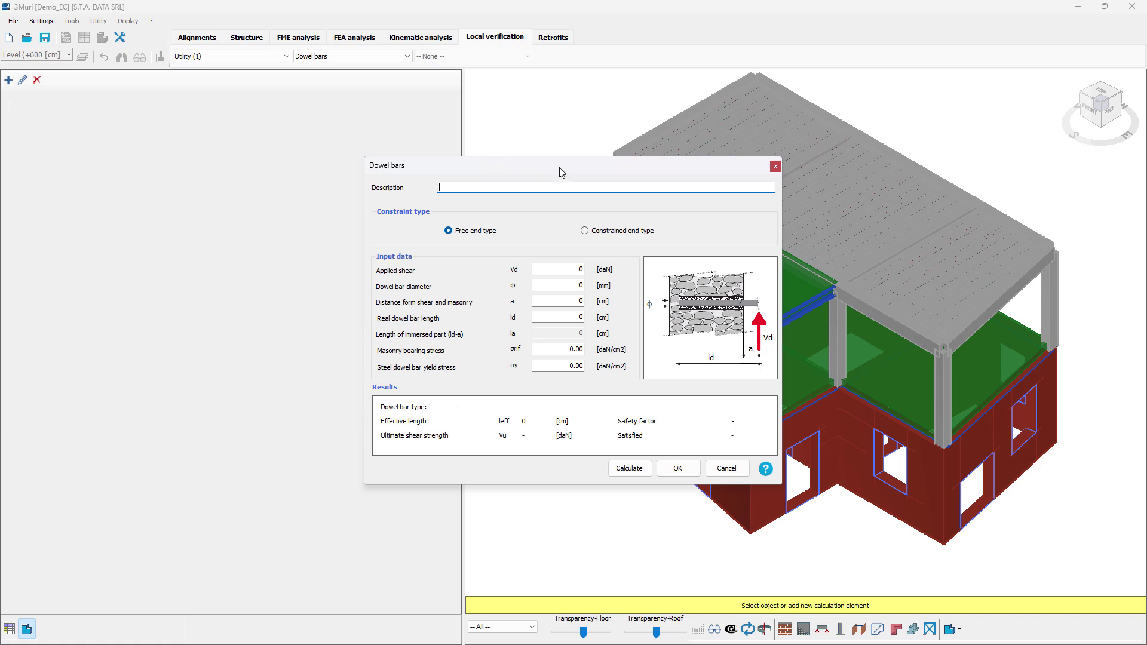
drag(562, 172, 484, 188)
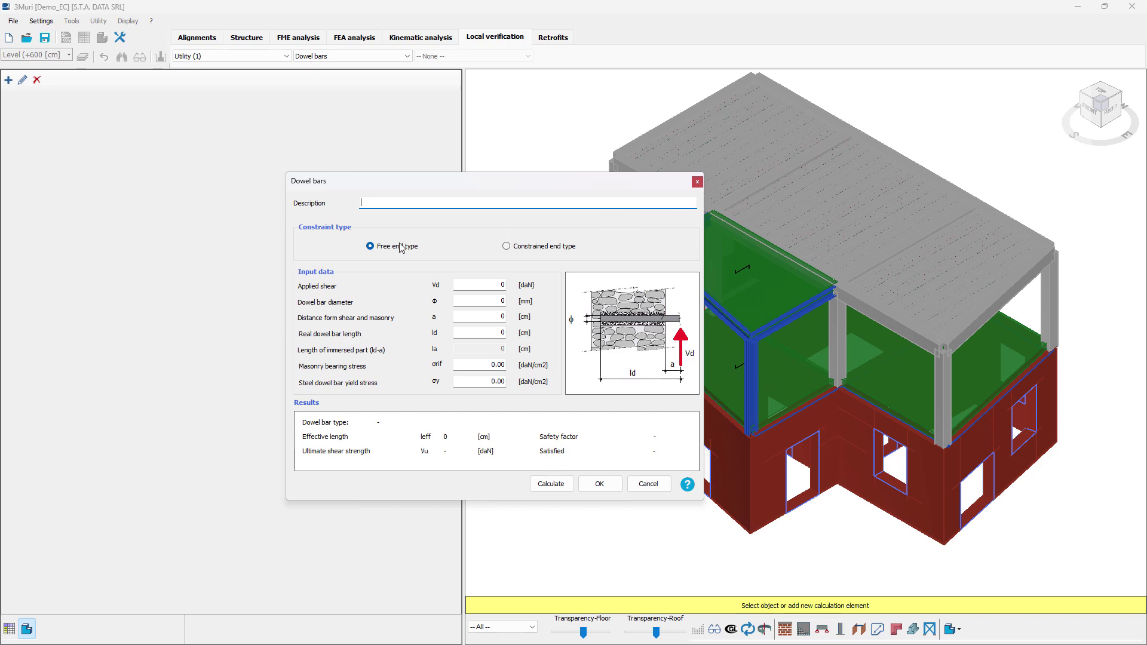
click(697, 181)
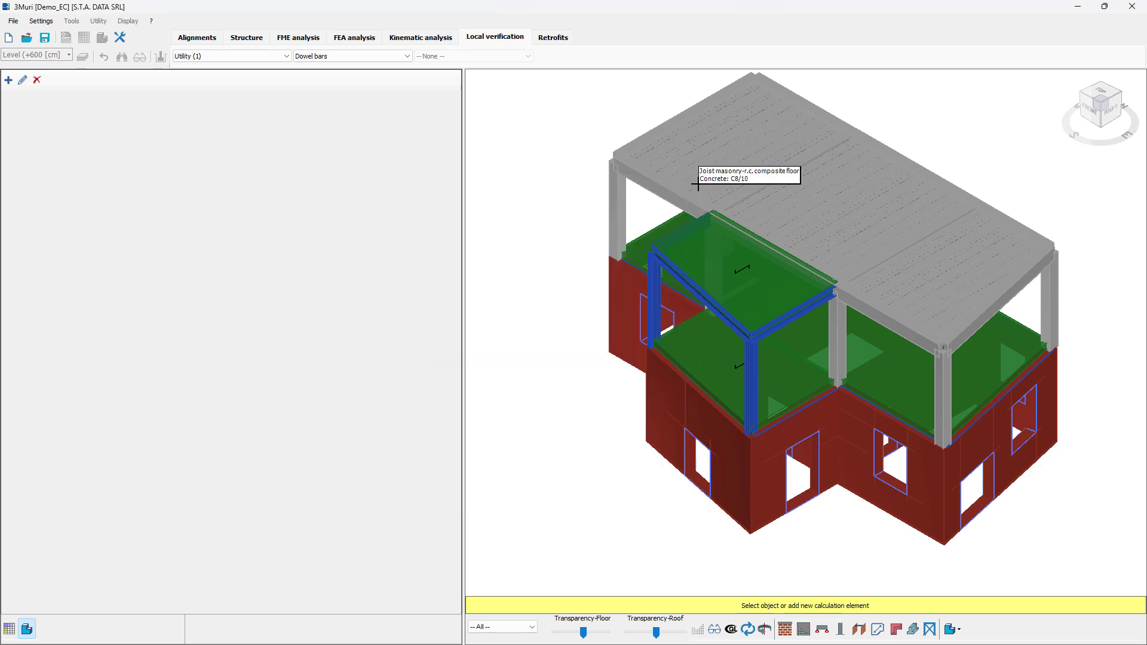